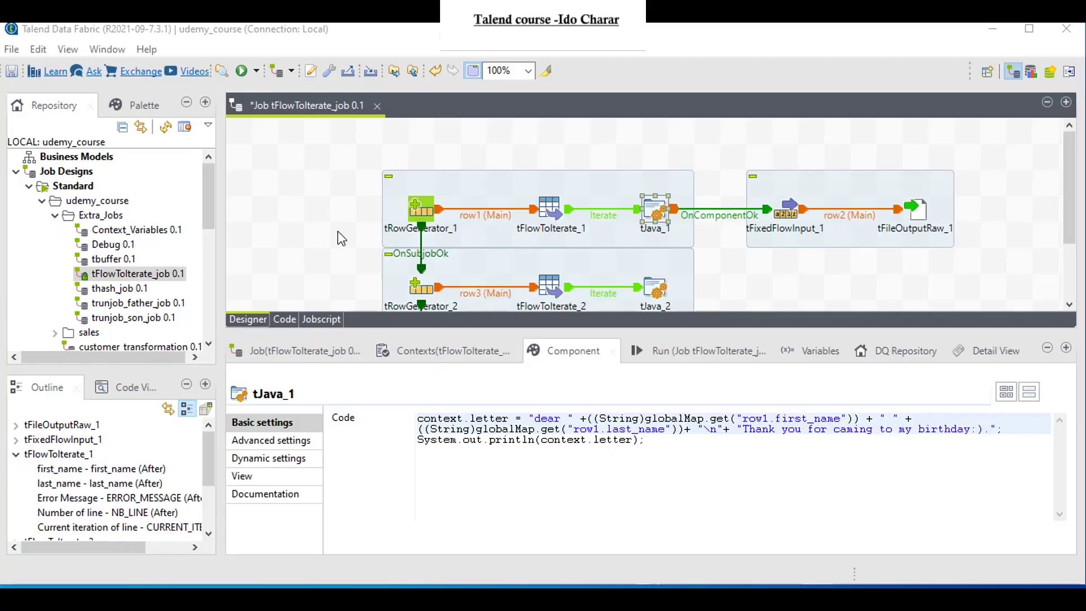
Step: Inspect tRowGenerator_1's schema columns, column functions and number of rows to generate
left_click(416, 209)
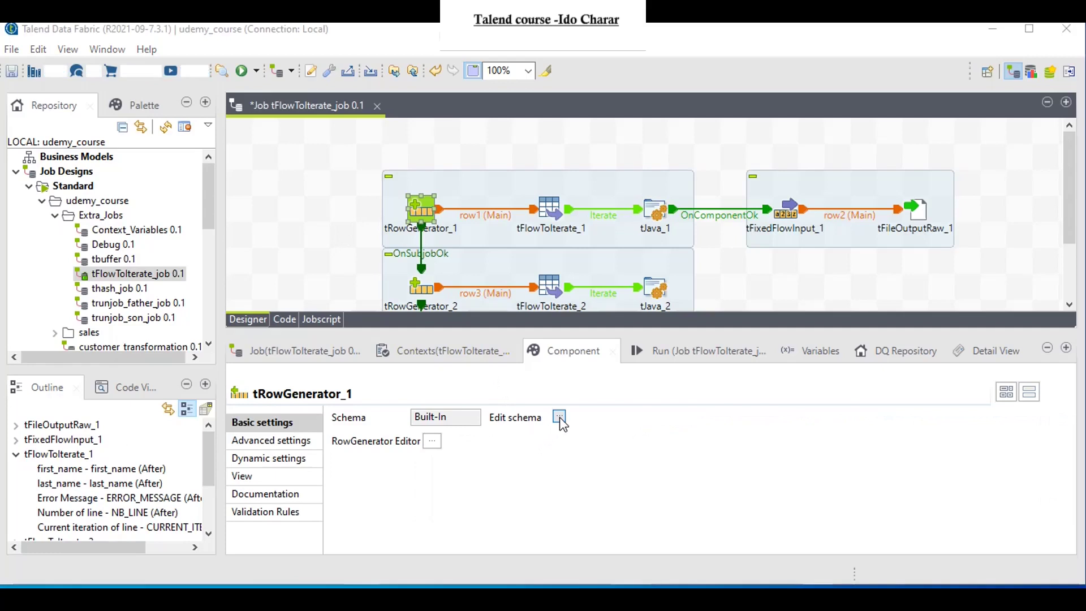
left_click(559, 416)
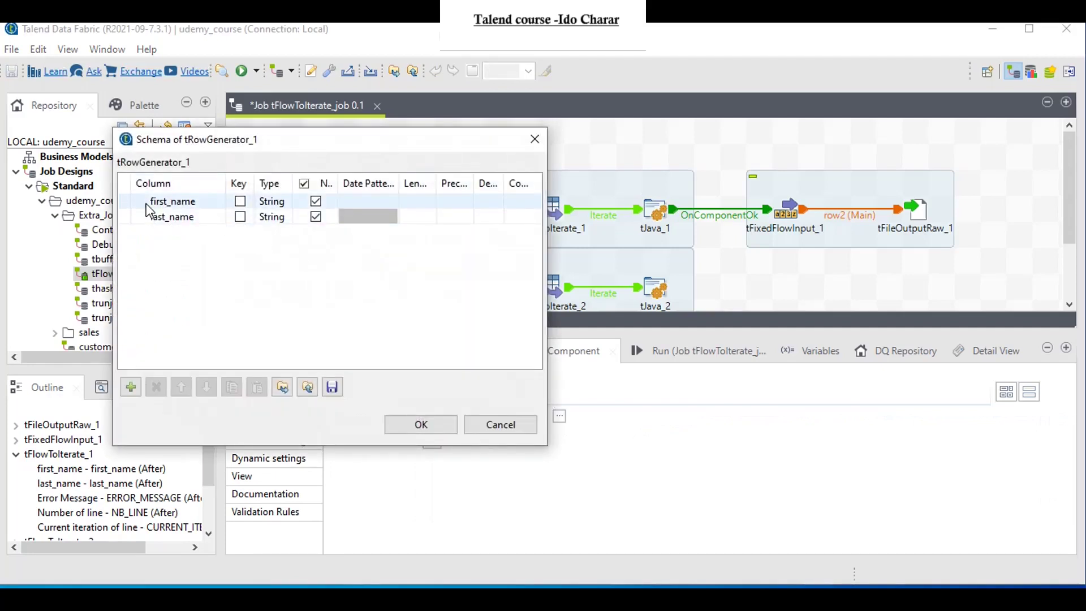
left_click(175, 217)
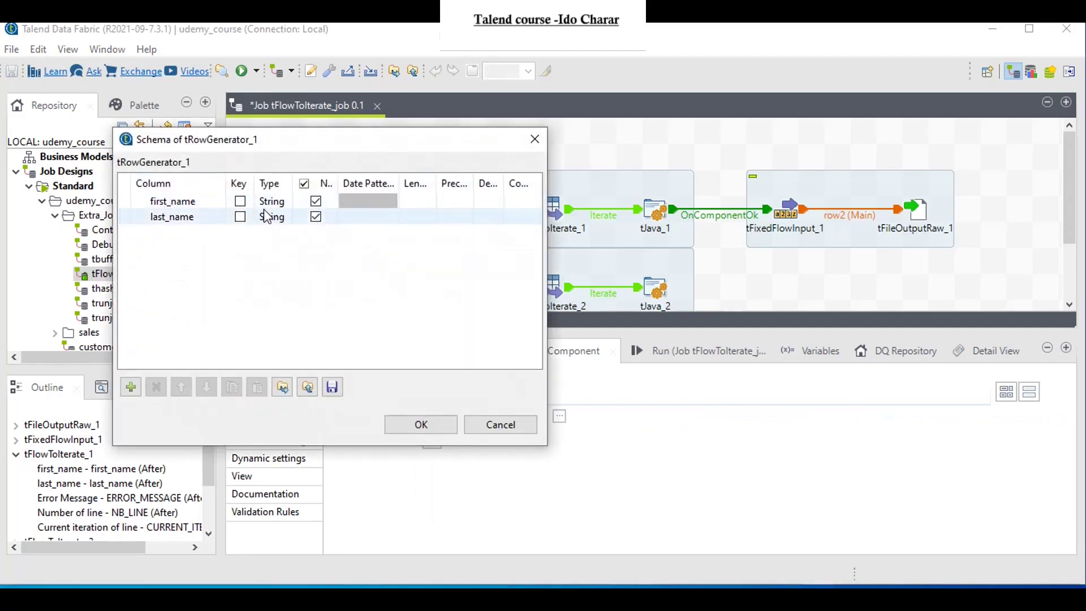
left_click(422, 425)
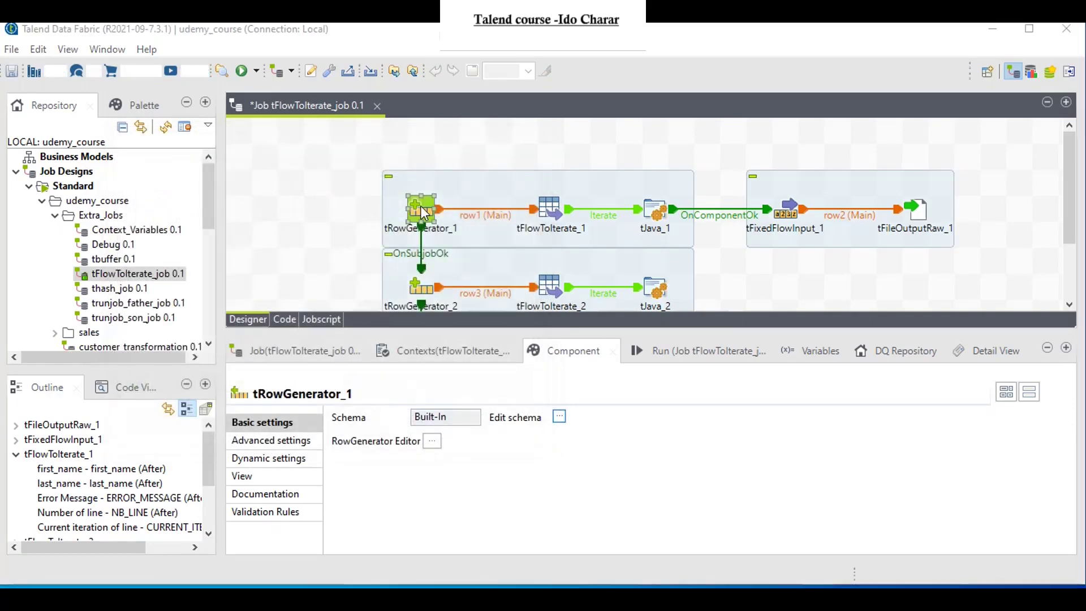
double_click(420, 208)
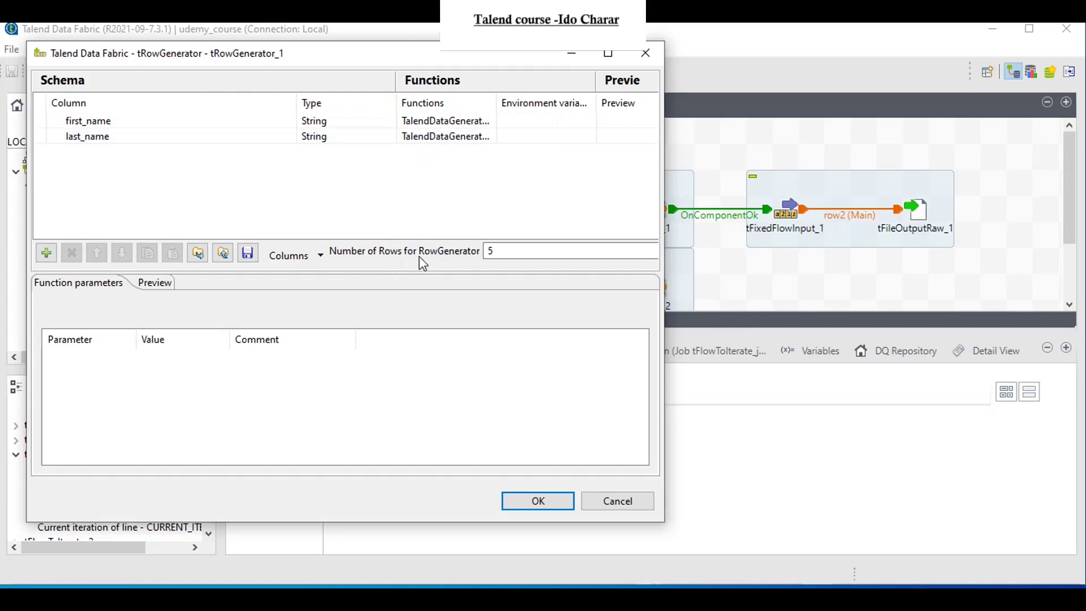
left_click(501, 256)
left_click(538, 501)
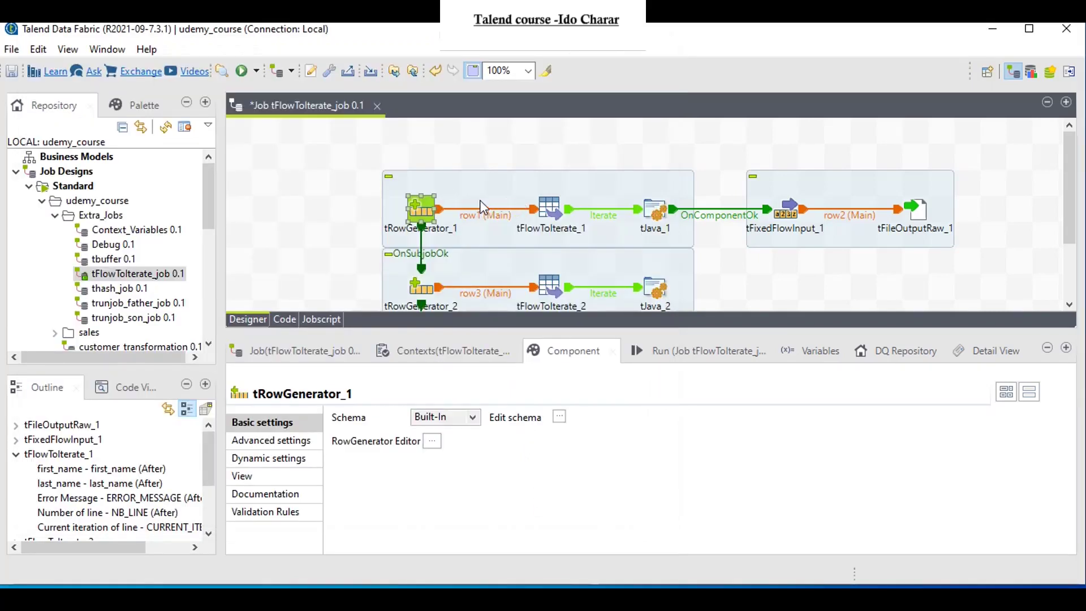
Step: Review the tFlowToIterate_1 settings and the tJava_1 code together with the job's context variable letter
left_click(554, 206)
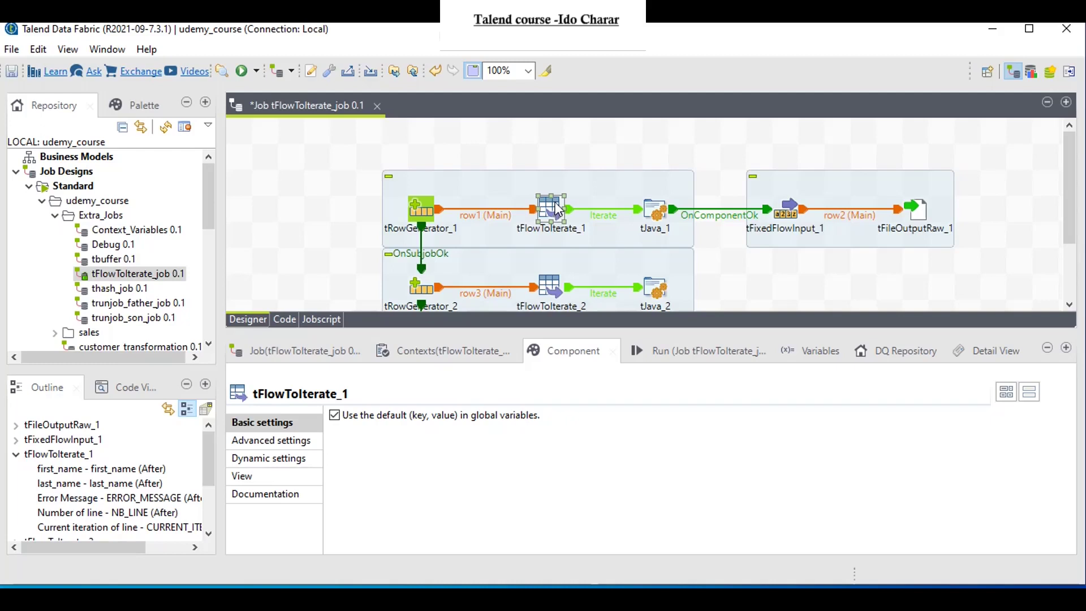
left_click(654, 213)
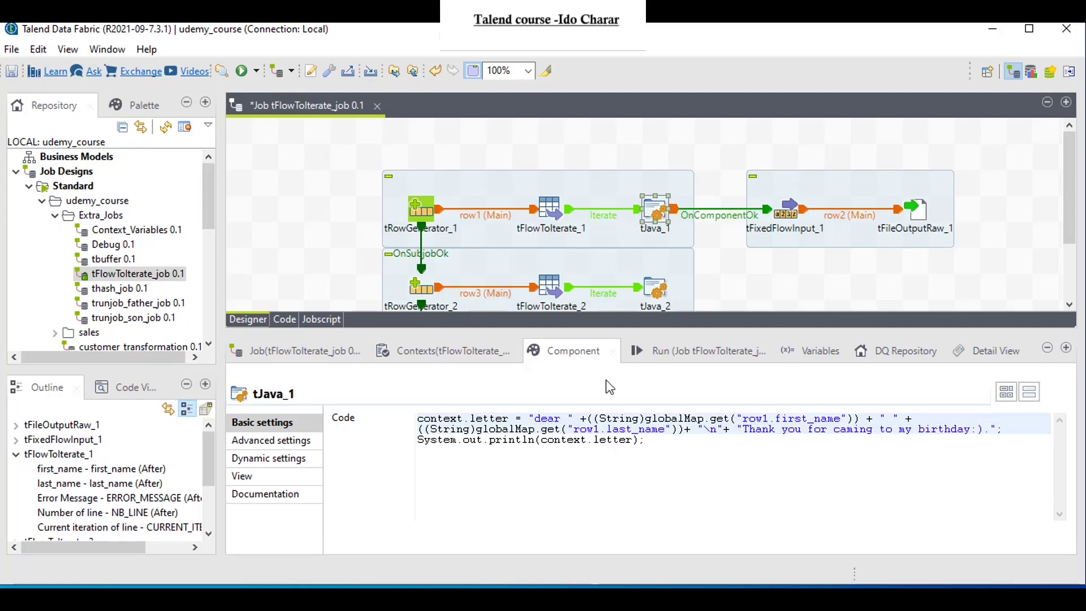
left_click(437, 358)
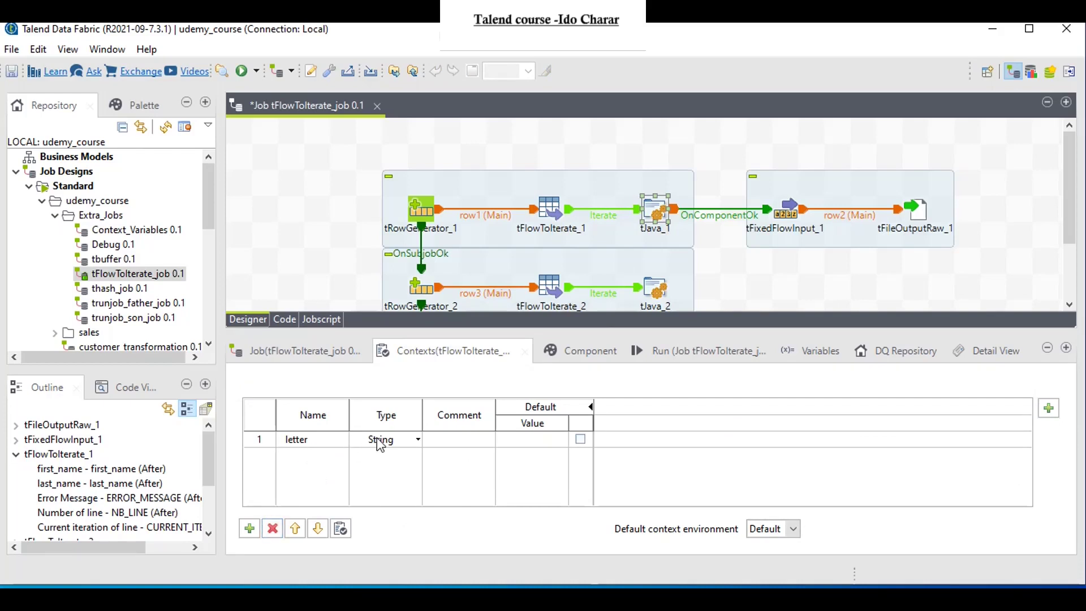
double_click(650, 211)
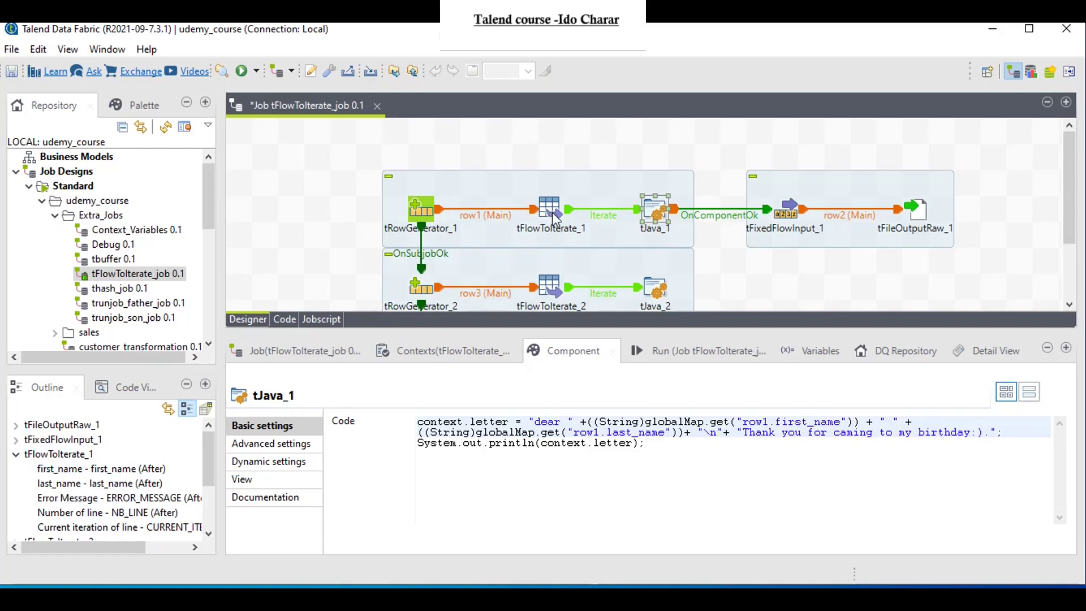
Step: Try inserting tFlowToIterate_1's first_name variable from the outline into the tJava_1 code, delete it again, and highlight the println line
left_click_drag(113, 474, 686, 456)
left_click_drag(953, 451, 645, 443)
key("BackSpace")
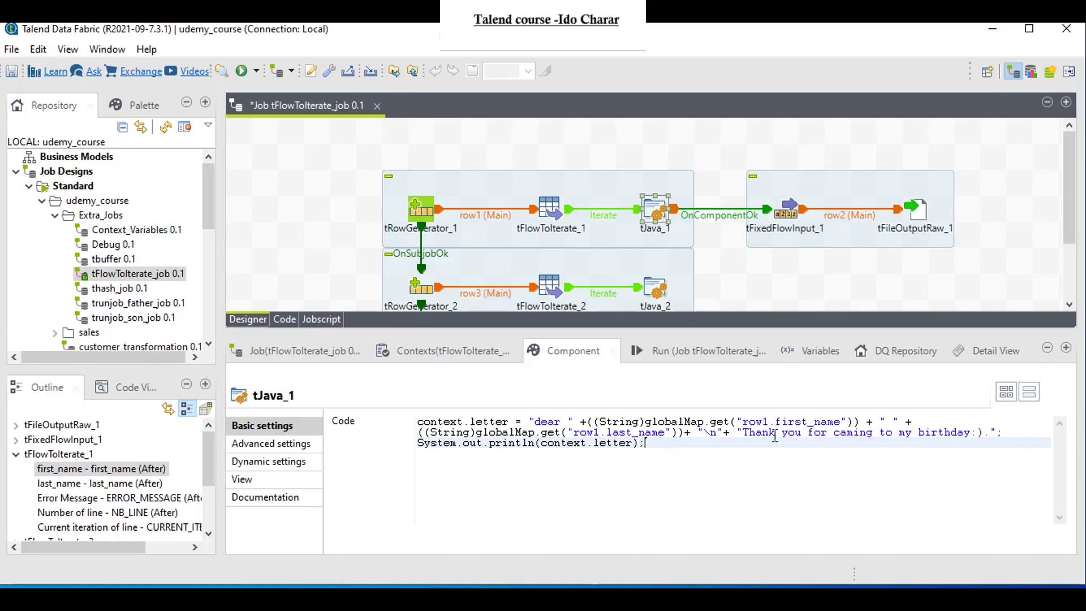
left_click_drag(647, 443, 417, 460)
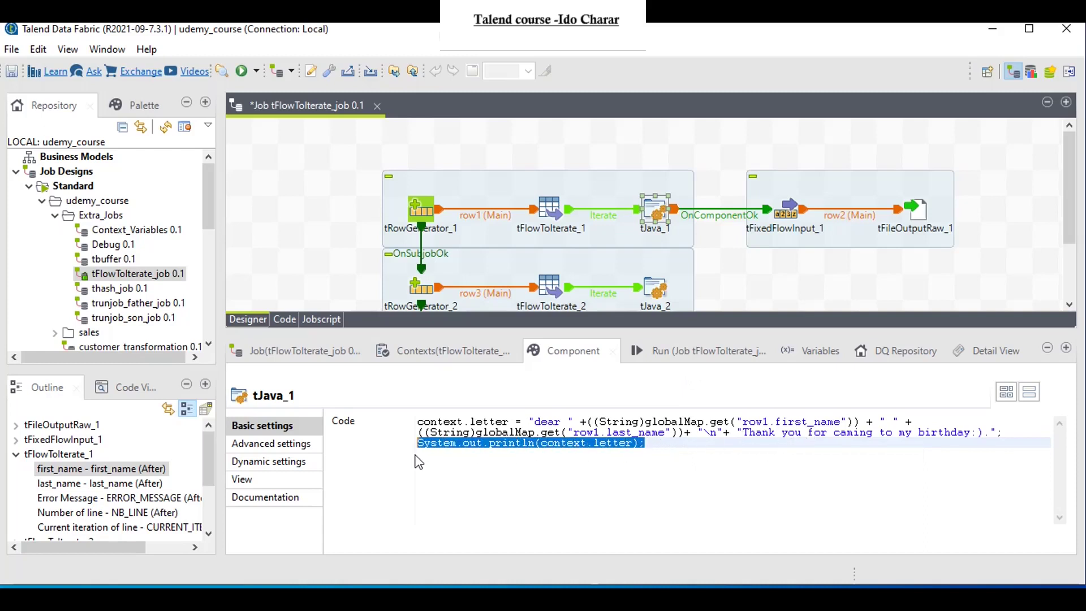
Step: Inspect tFixedFlowInput_1's schema and the value assigned to its content column
left_click(790, 213)
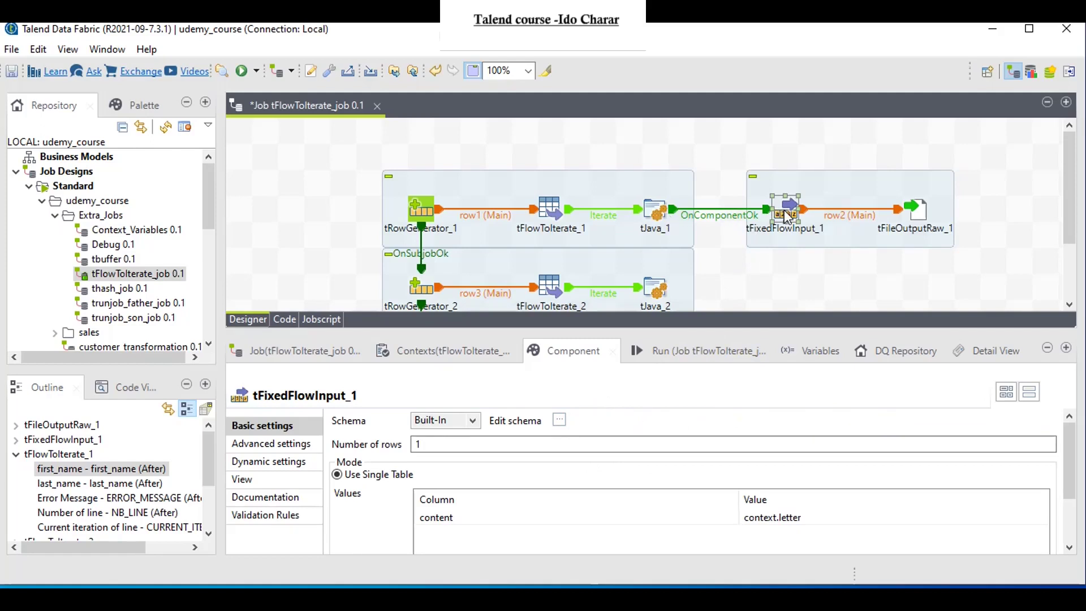
left_click(560, 420)
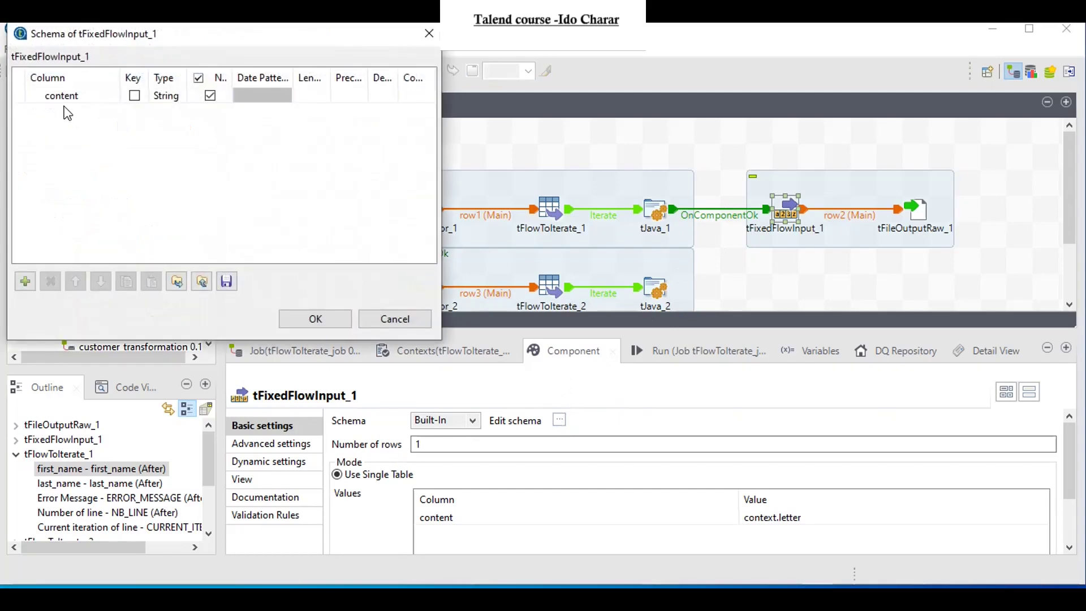
left_click(315, 320)
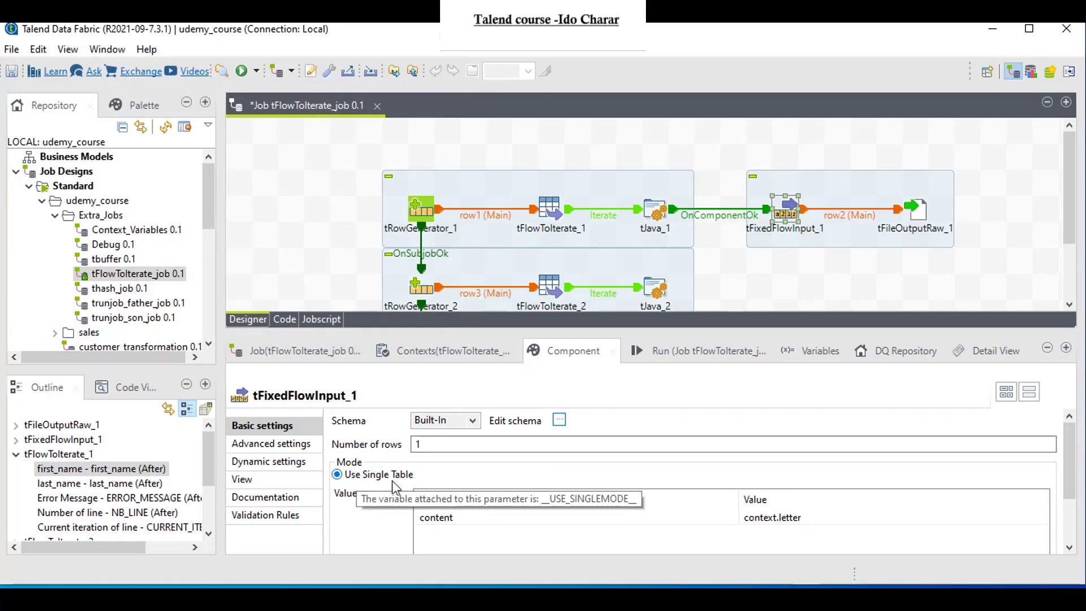
left_click(816, 518)
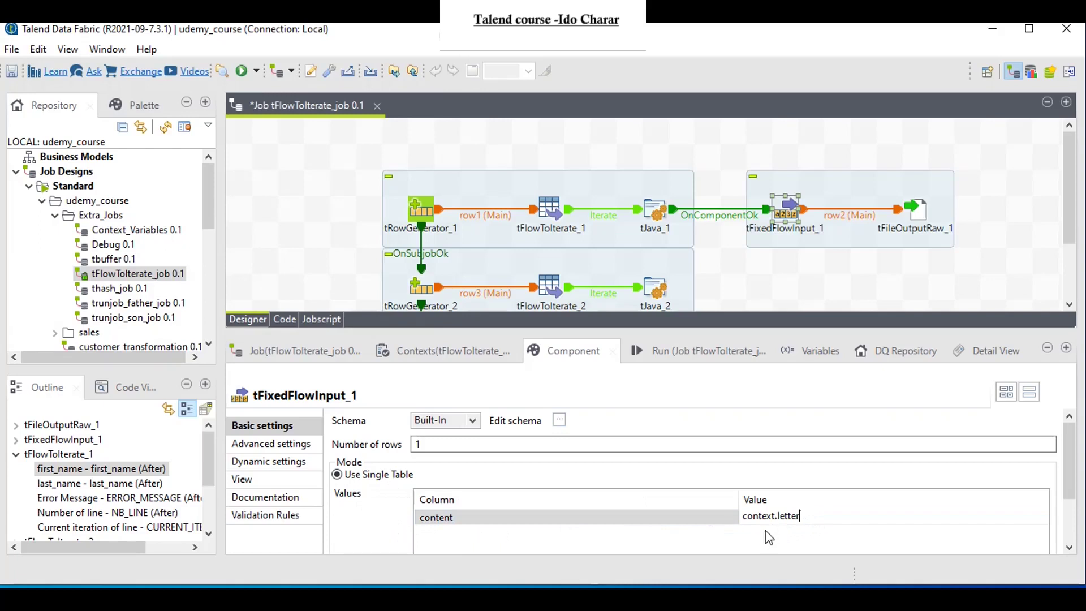
Step: Examine tFileOutputRaw_1's filename expression, highlighting the folder path and the globalMap first_name part
left_click(916, 210)
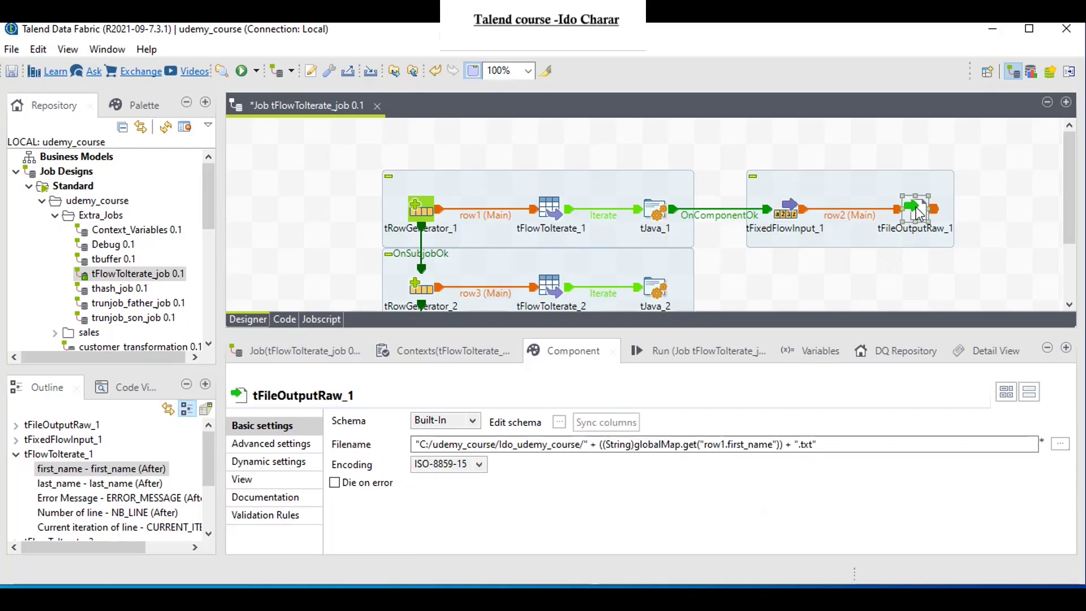
left_click(418, 445)
left_click_drag(418, 445, 583, 446)
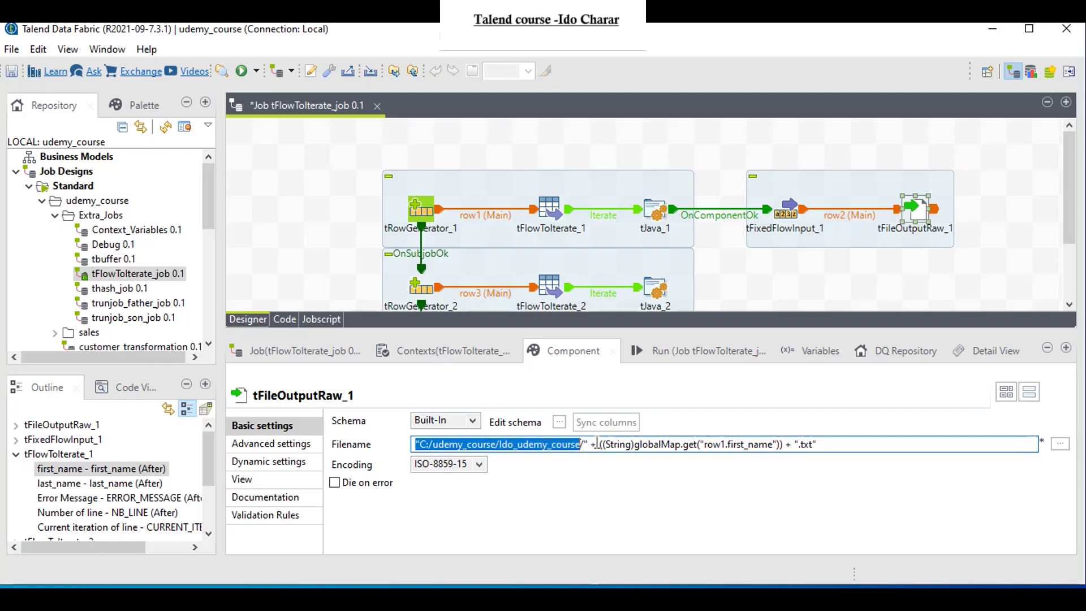
left_click_drag(598, 444, 786, 439)
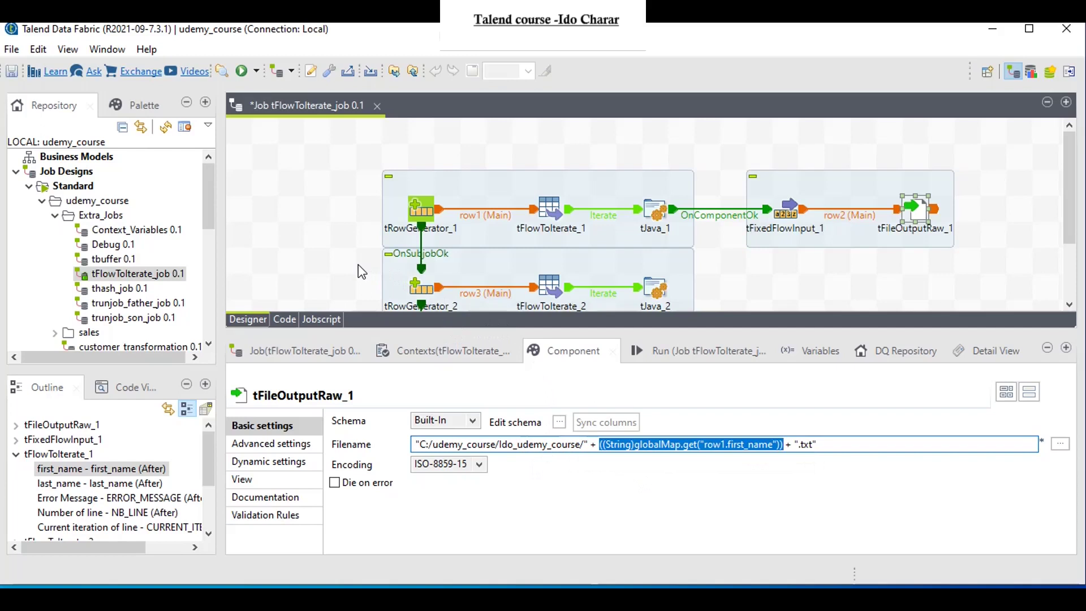
Step: Inspect tRowGenerator_2's schema, the sequence function parameters of its num column, and its number of rows
scroll(359, 267, "down", 2)
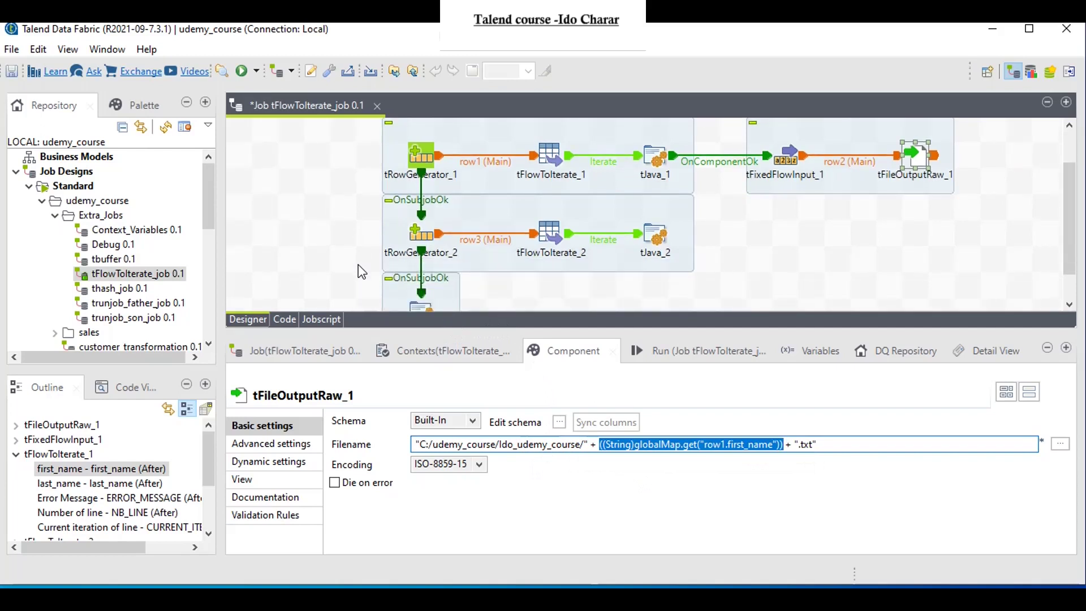
scroll(358, 264, "down", 2)
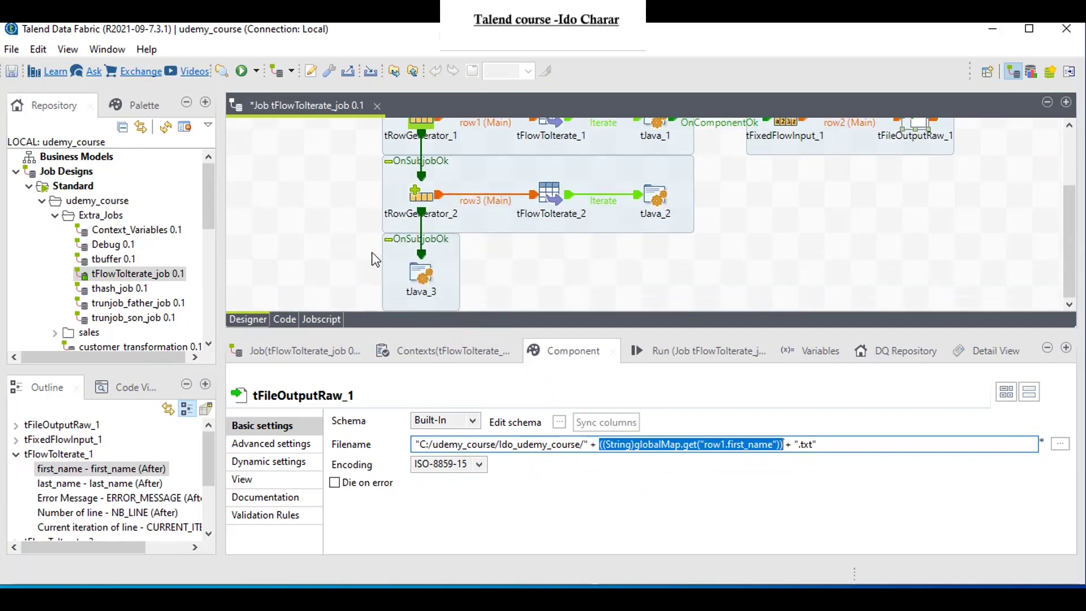
left_click(417, 191)
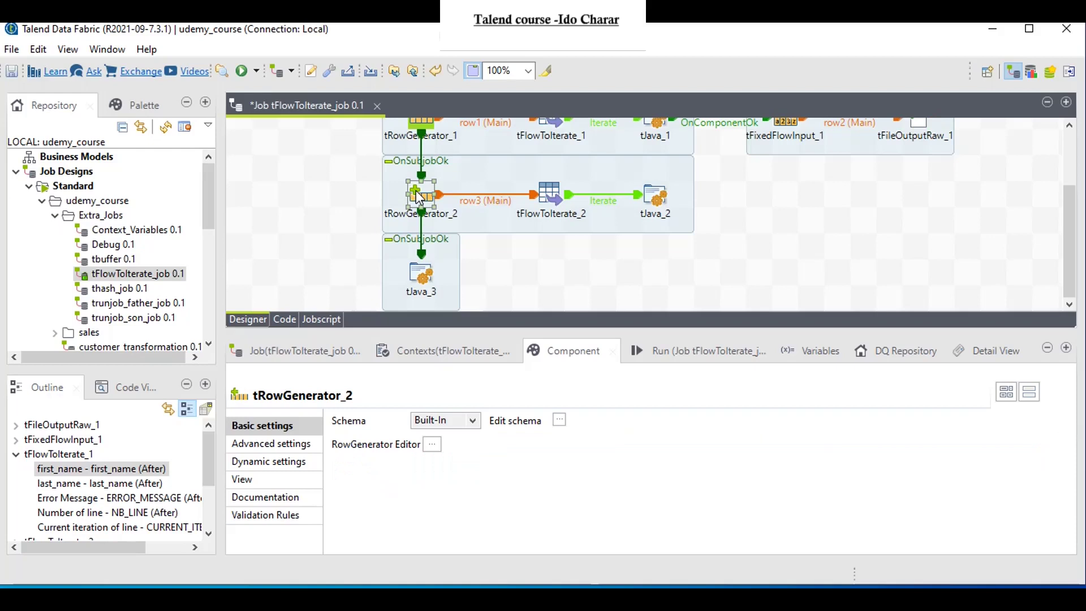
left_click(559, 420)
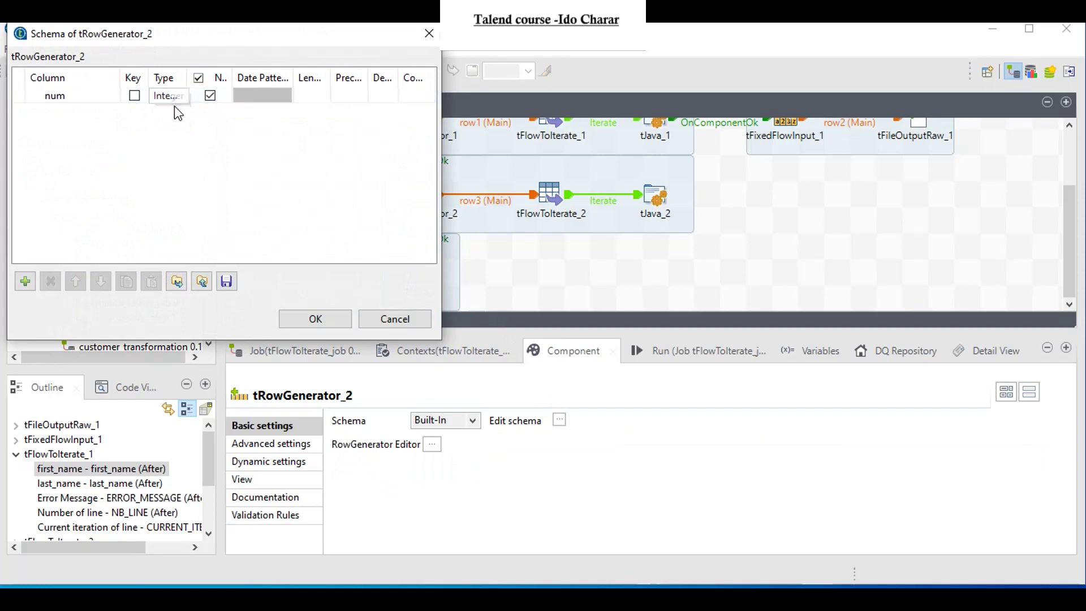
left_click(294, 320)
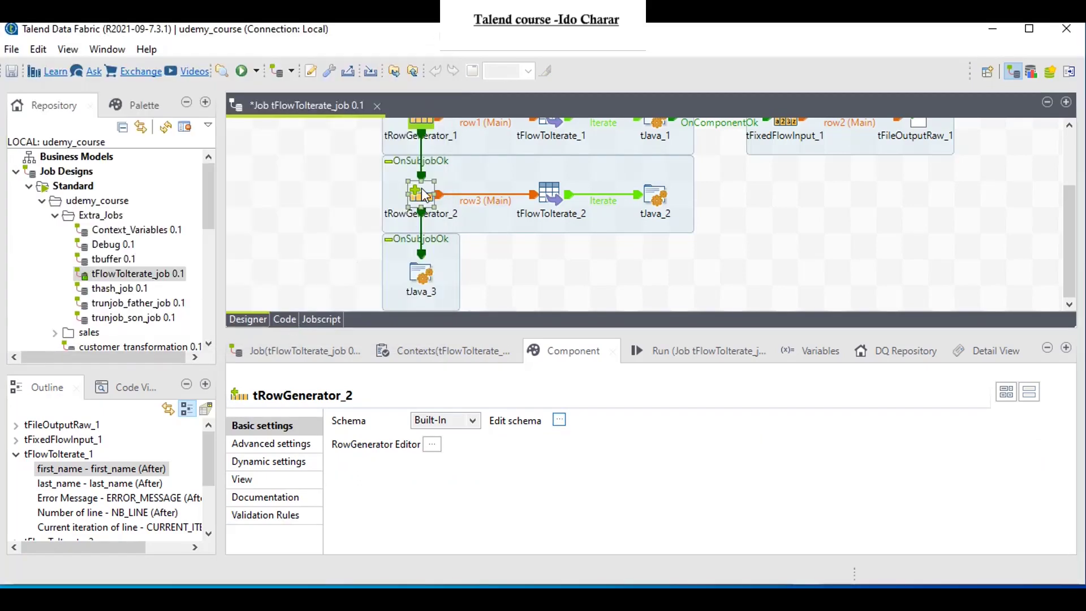
double_click(420, 192)
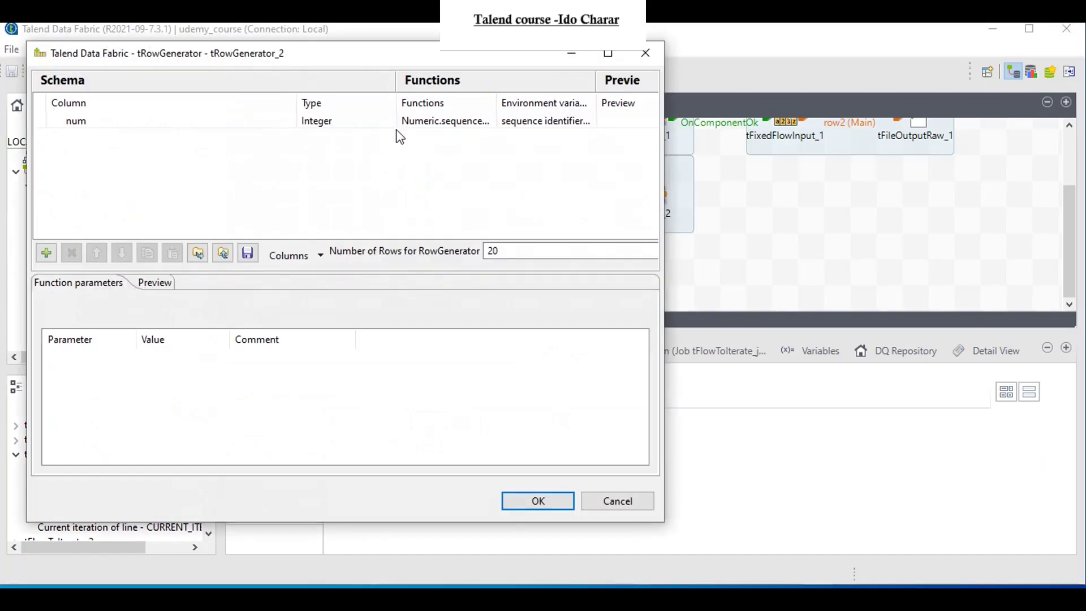
left_click(413, 122)
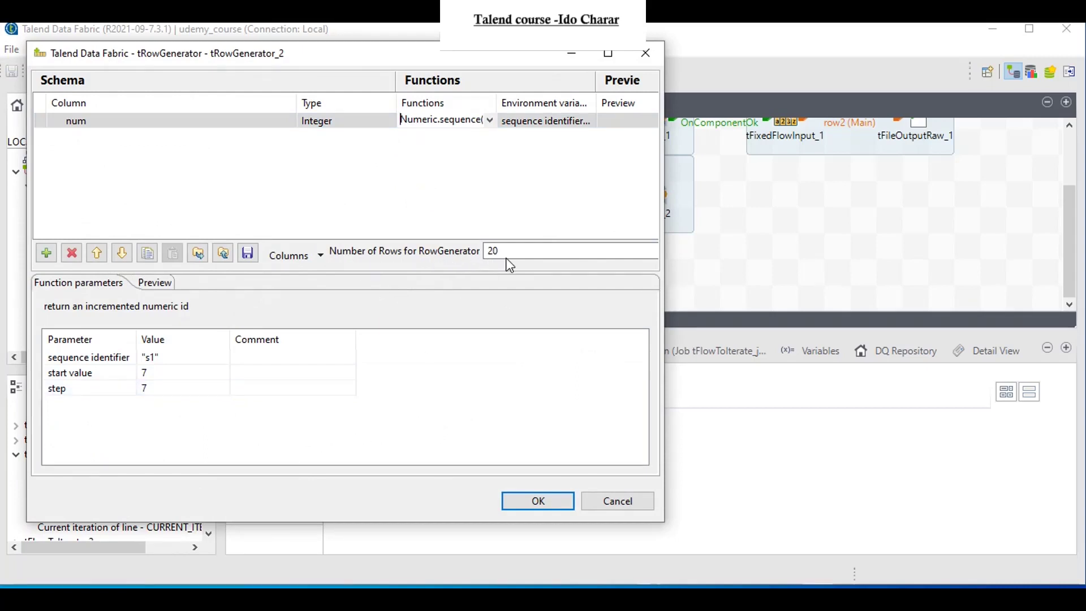
left_click(535, 502)
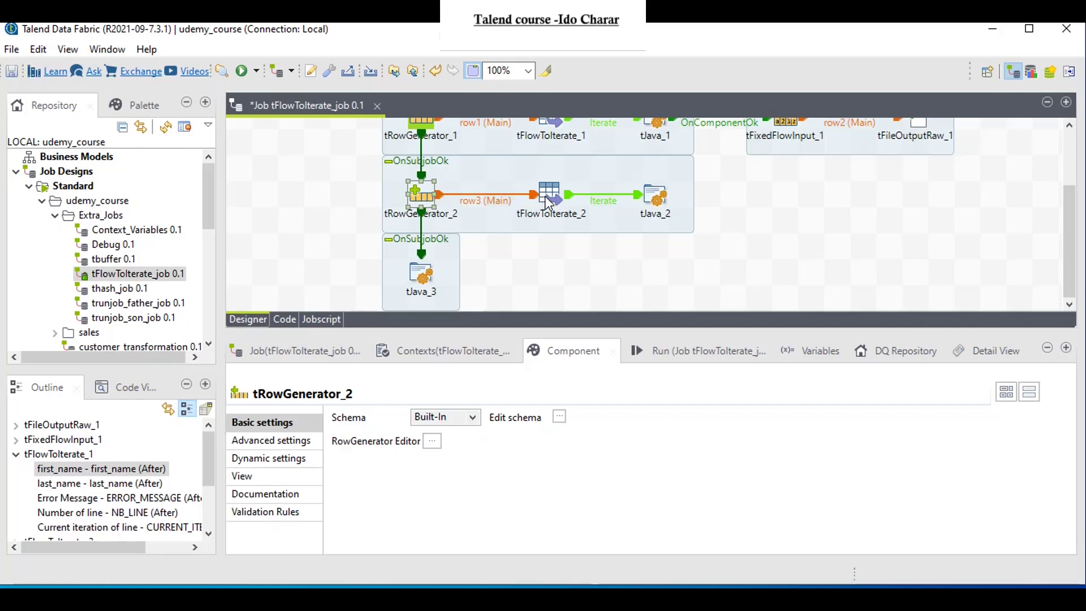
Step: Examine the three print statements in the tJava_2 code and compare them with tFlowToIterate_2's variables in the outline
left_click(656, 195)
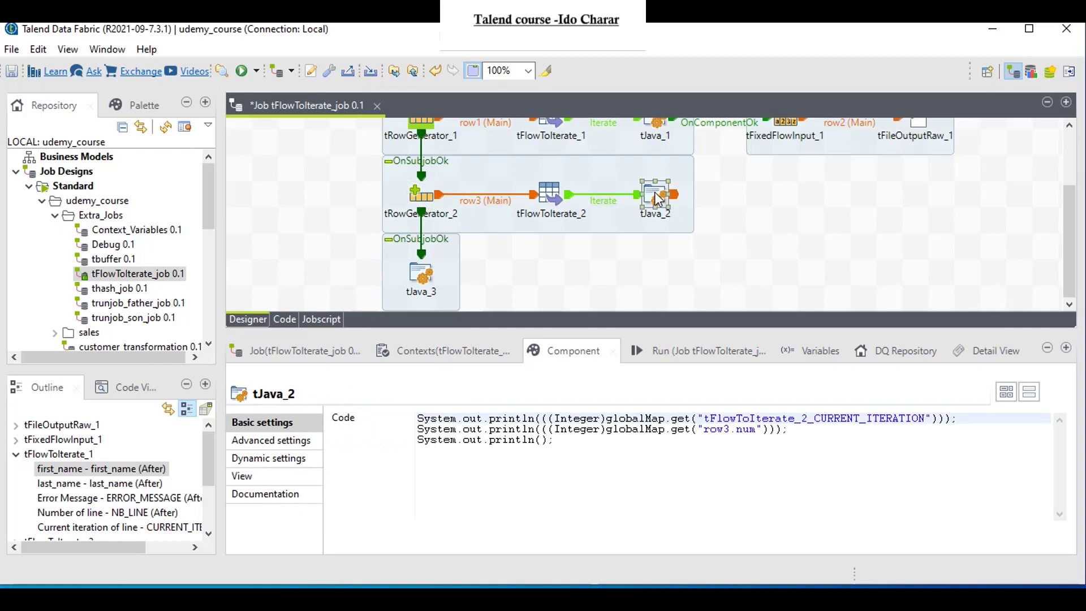
left_click_drag(419, 418, 613, 419)
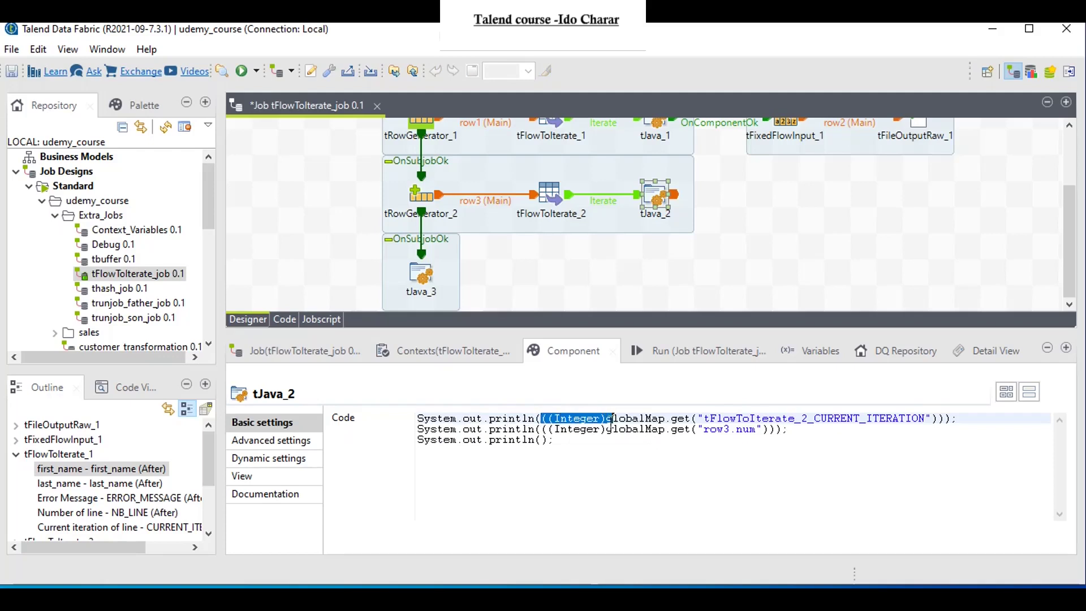
left_click(18, 456)
left_click(17, 468)
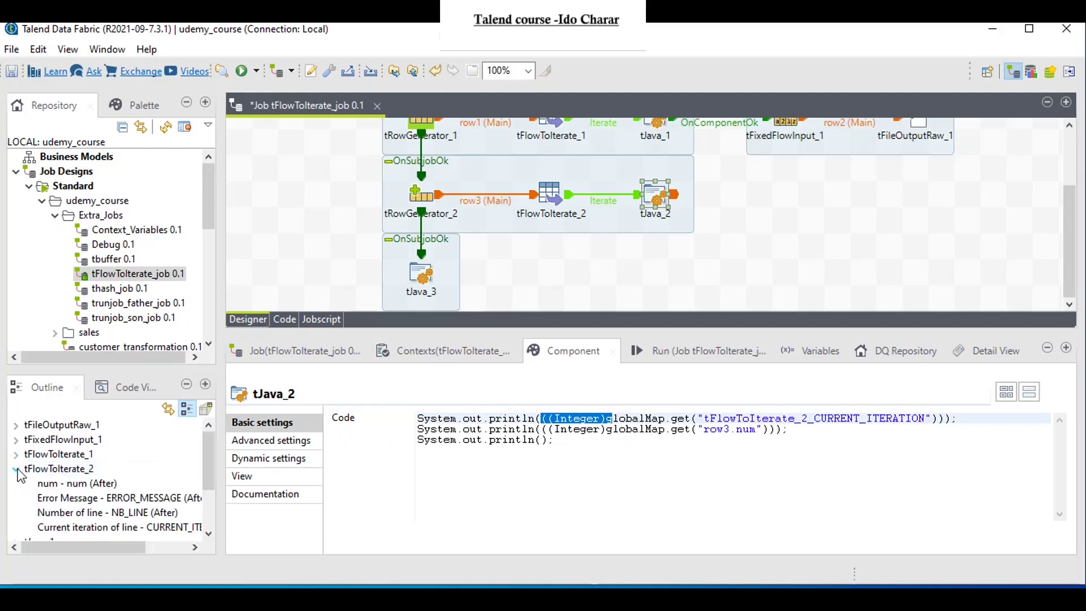
scroll(209, 460, "down", 1)
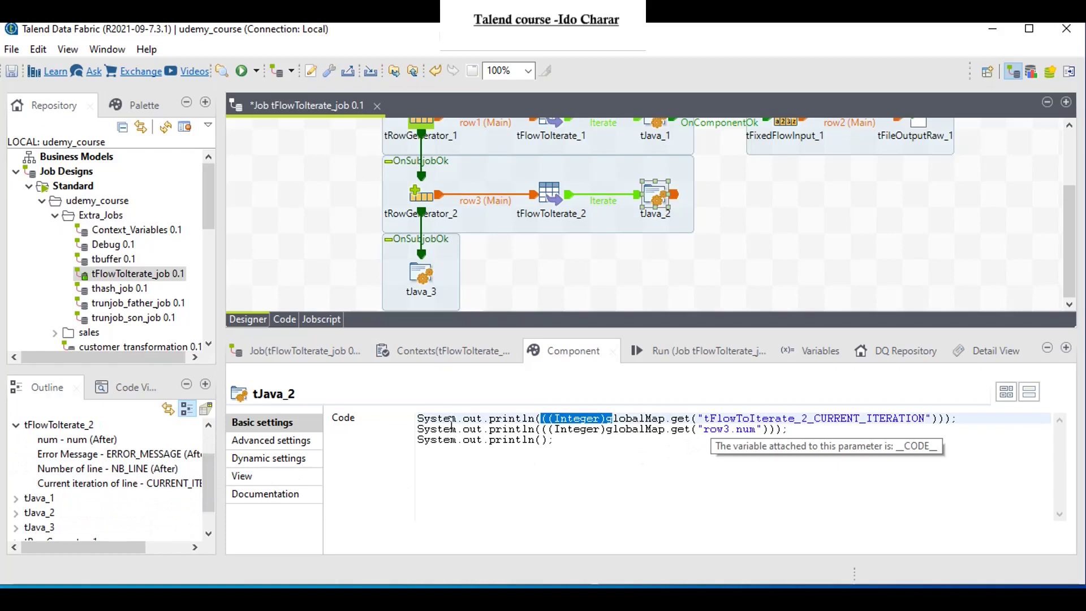
left_click_drag(417, 419, 573, 418)
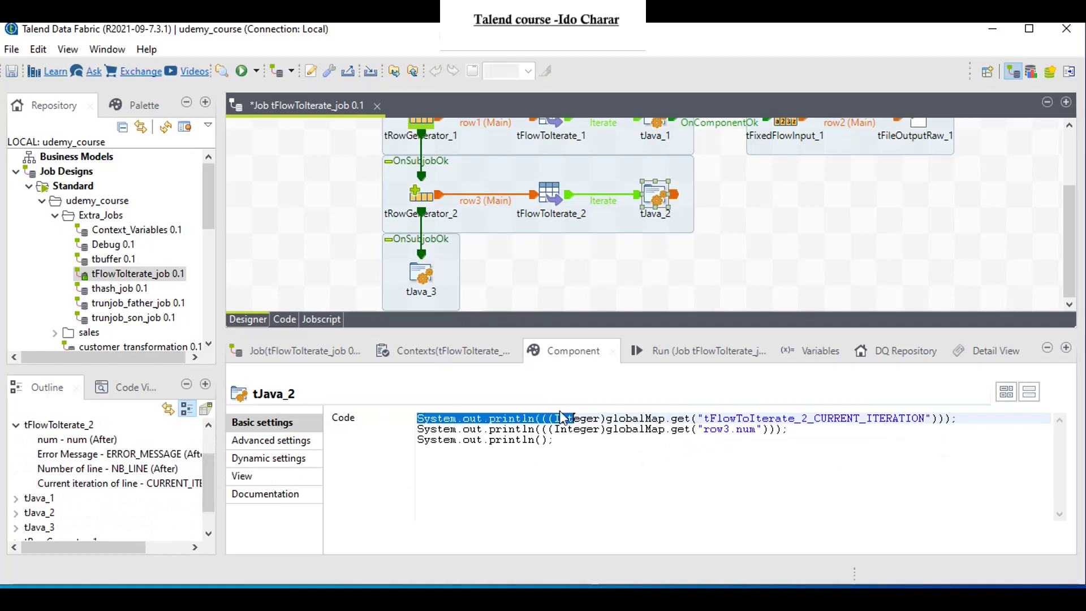
left_click_drag(419, 429, 733, 430)
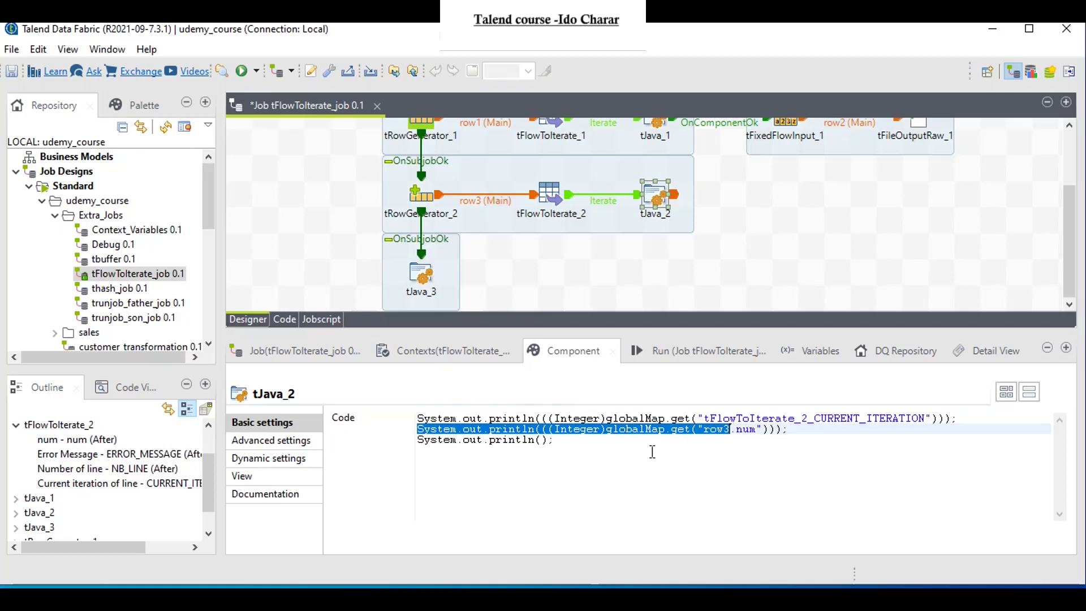
left_click(571, 439)
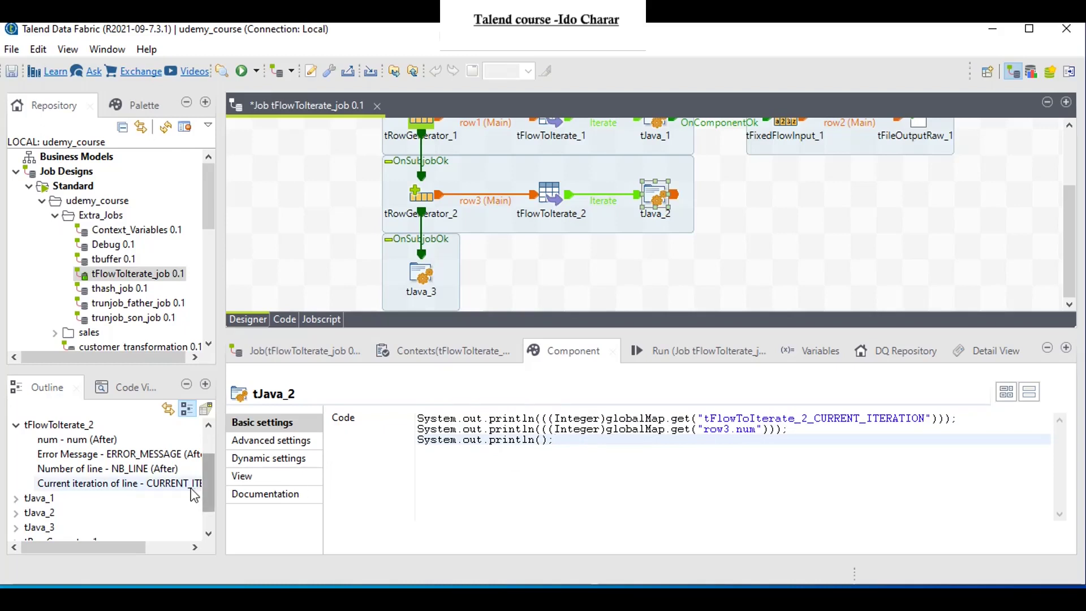
left_click_drag(555, 440, 408, 437)
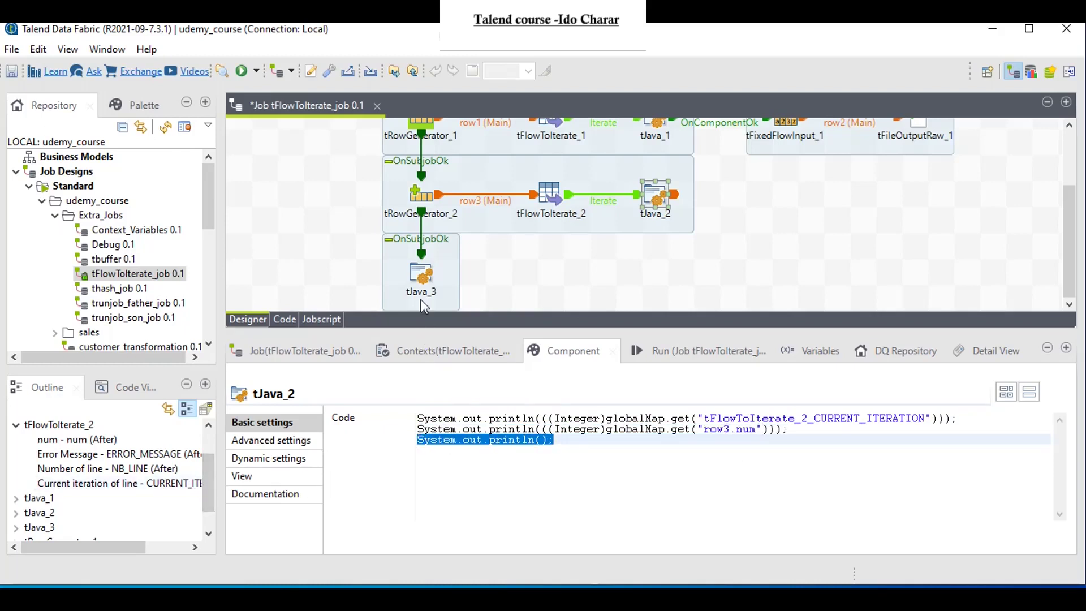
Step: Examine tJava_3's print statement, highlighting the "num of lines : " text and the tFlowToIterate_2_NB_LINE globalMap expression
scroll(408, 243, "up", 1)
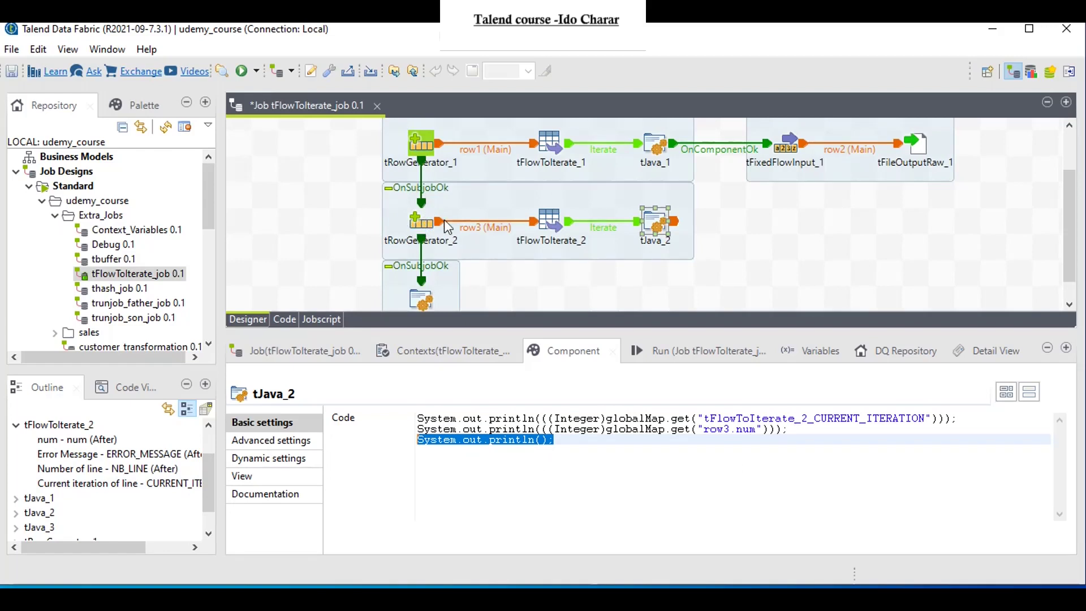
scroll(400, 275, "down", 1)
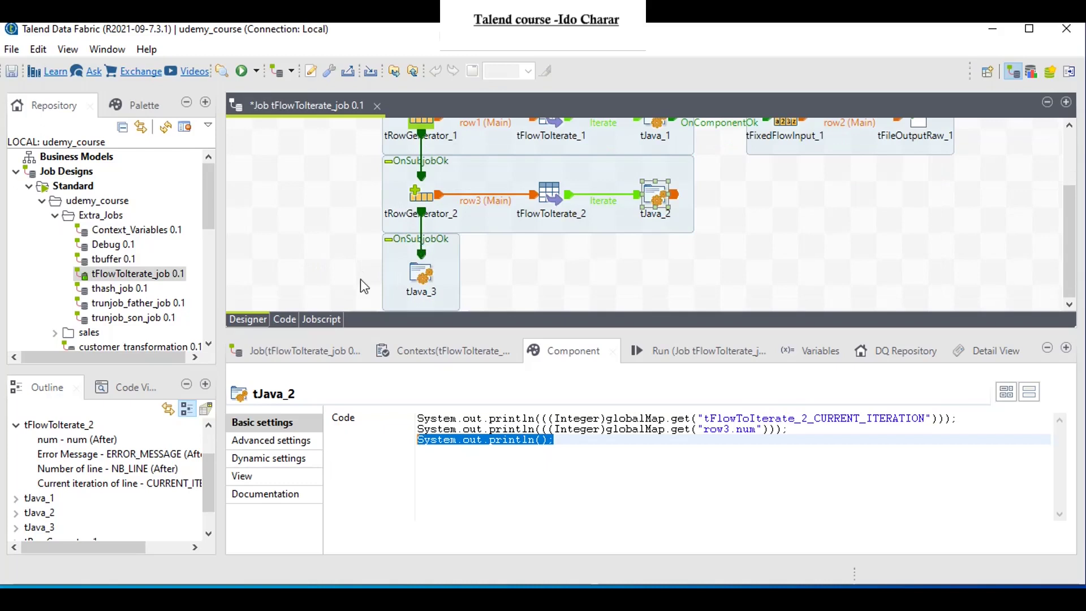
left_click(426, 277)
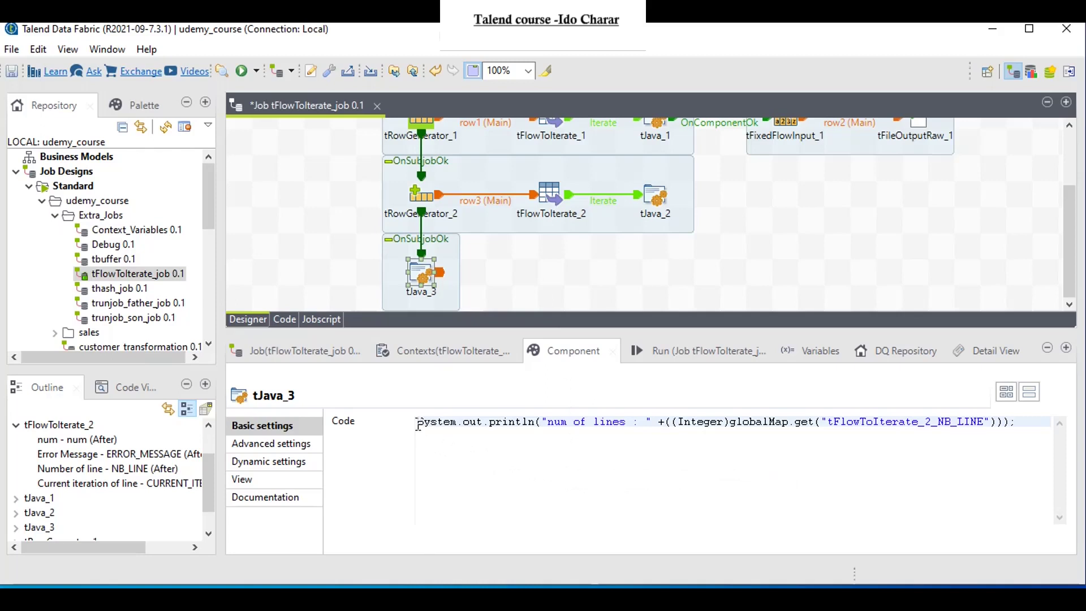
left_click_drag(418, 423, 642, 423)
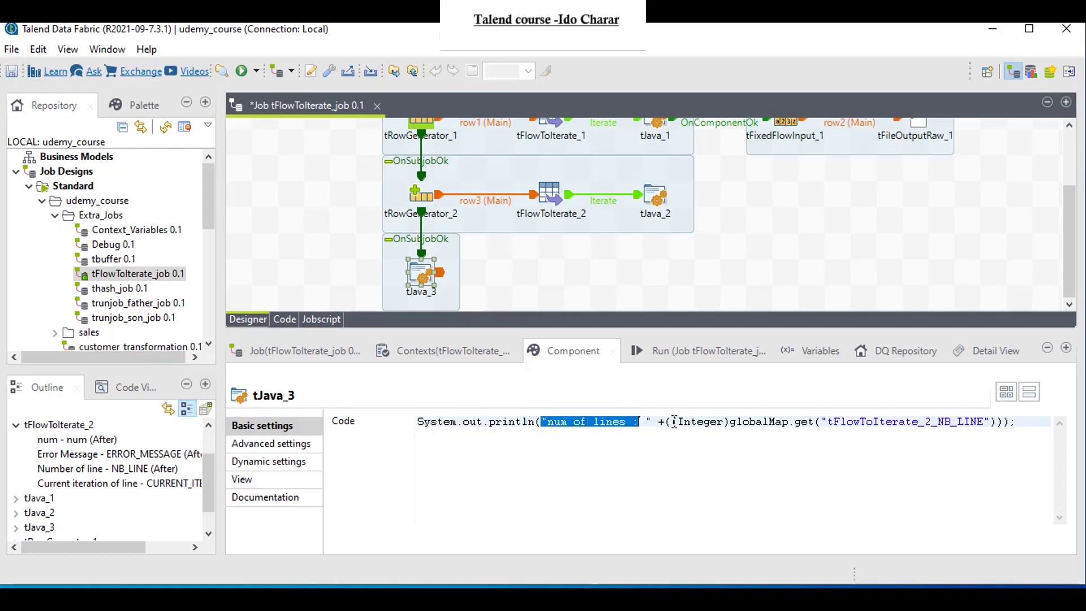
left_click_drag(670, 422, 991, 421)
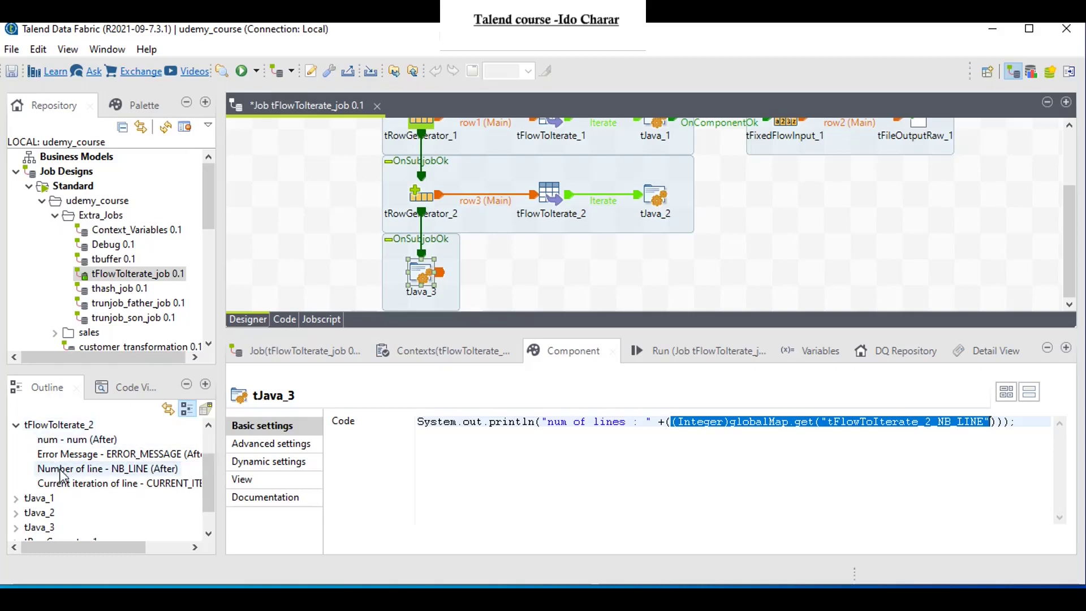
Step: Insert tFlowToIterate_2's Number of line variable from the outline at the end of tJava_3's code and delete the inserted expression again
left_click_drag(63, 474, 983, 495)
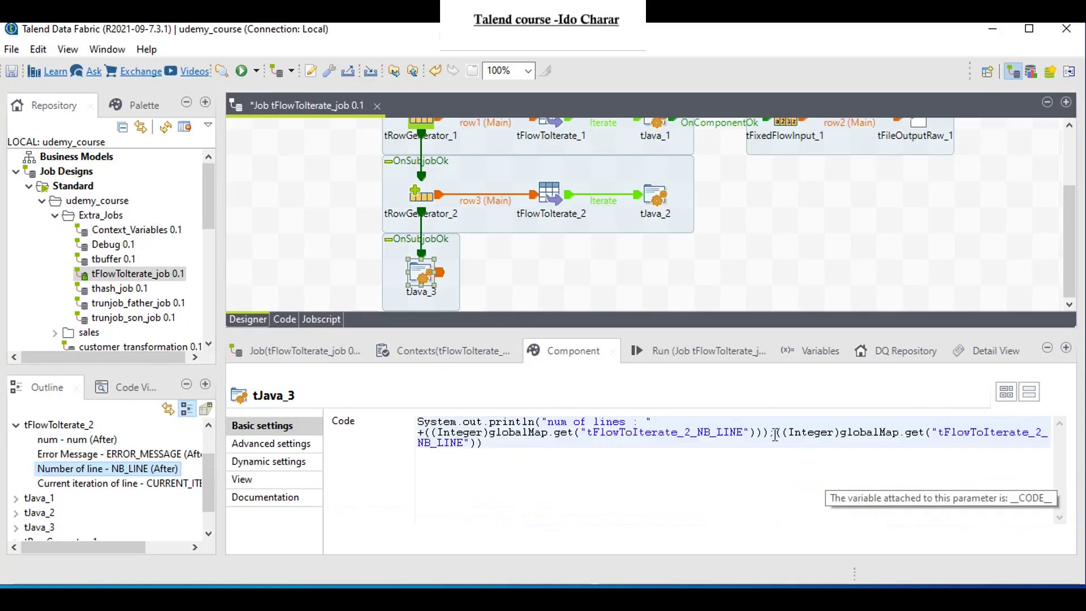
left_click_drag(778, 431, 784, 464)
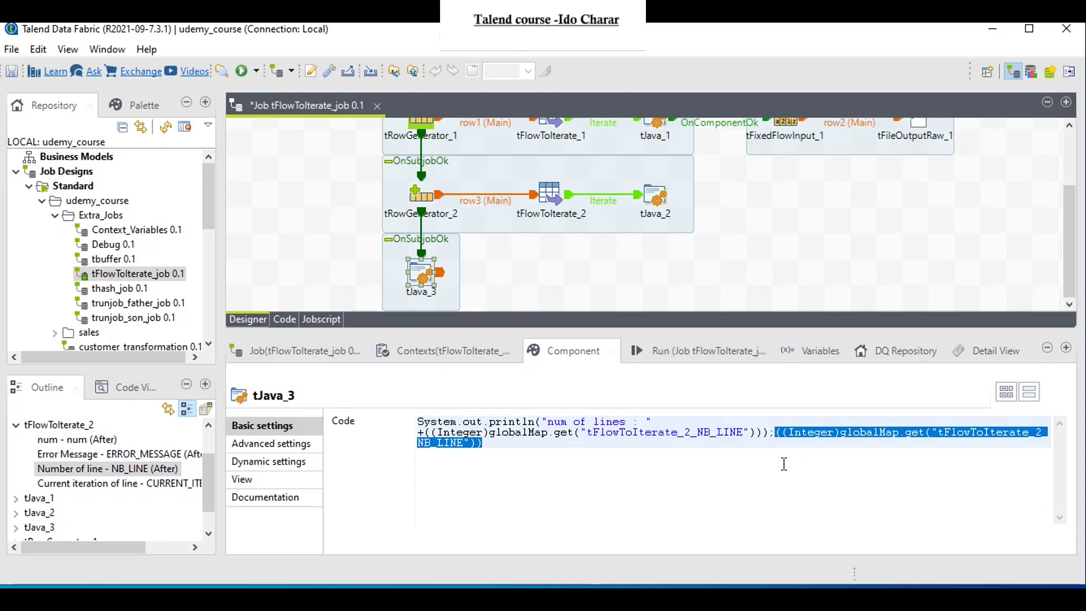
key("Delete")
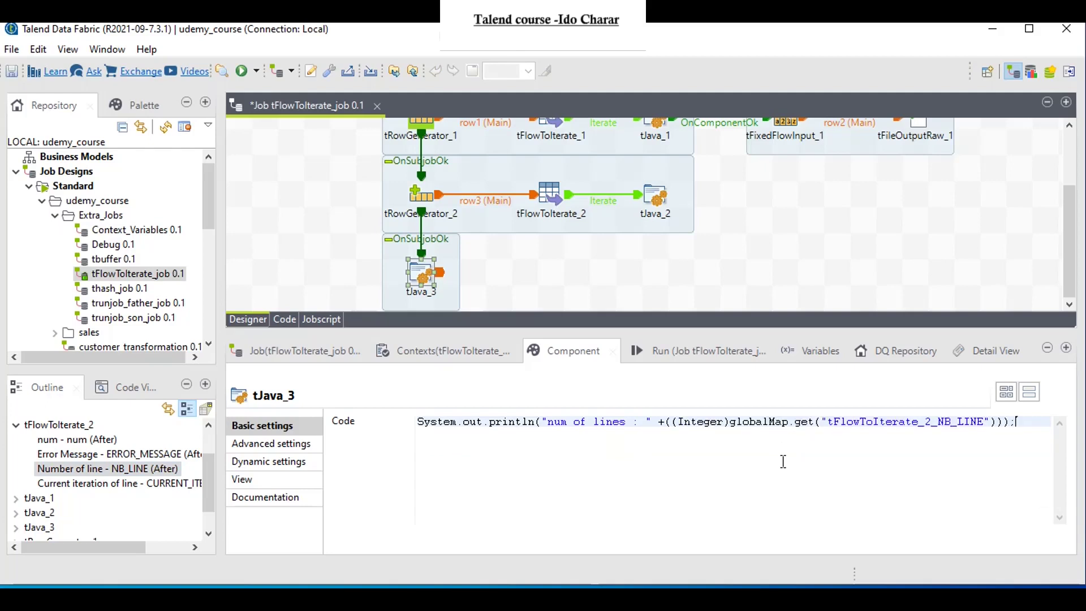
Step: Run tFlowToIterate_job and maximize the run view to show the full execution output
left_click(664, 357)
left_click(378, 437)
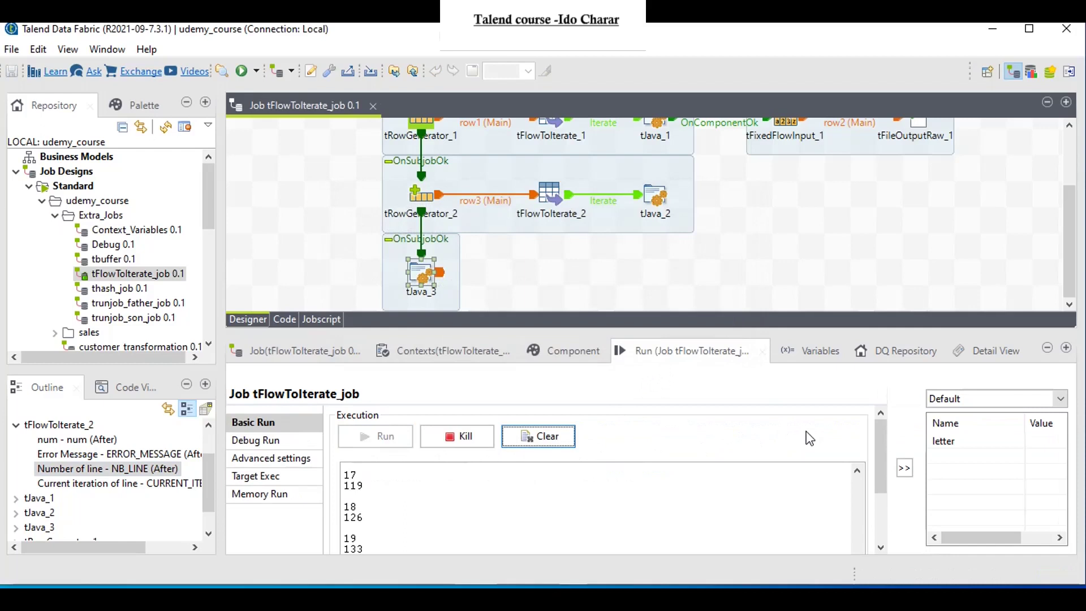
double_click(679, 351)
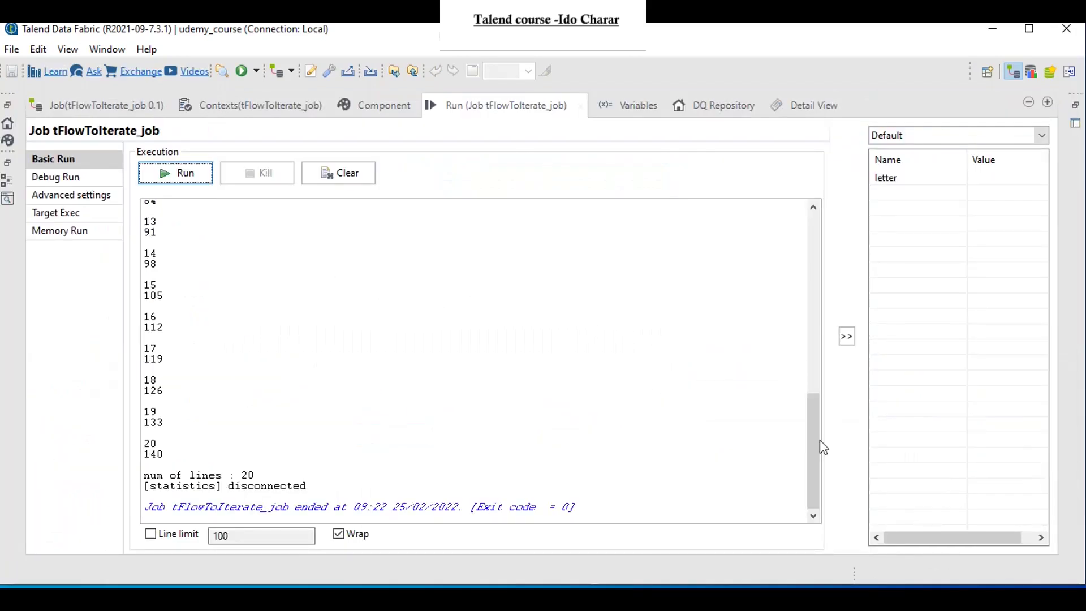
Step: Review the run output from its start, highlighting the first greeting, the iteration and num values, and the final number-of-lines message
left_click_drag(817, 442, 824, 266)
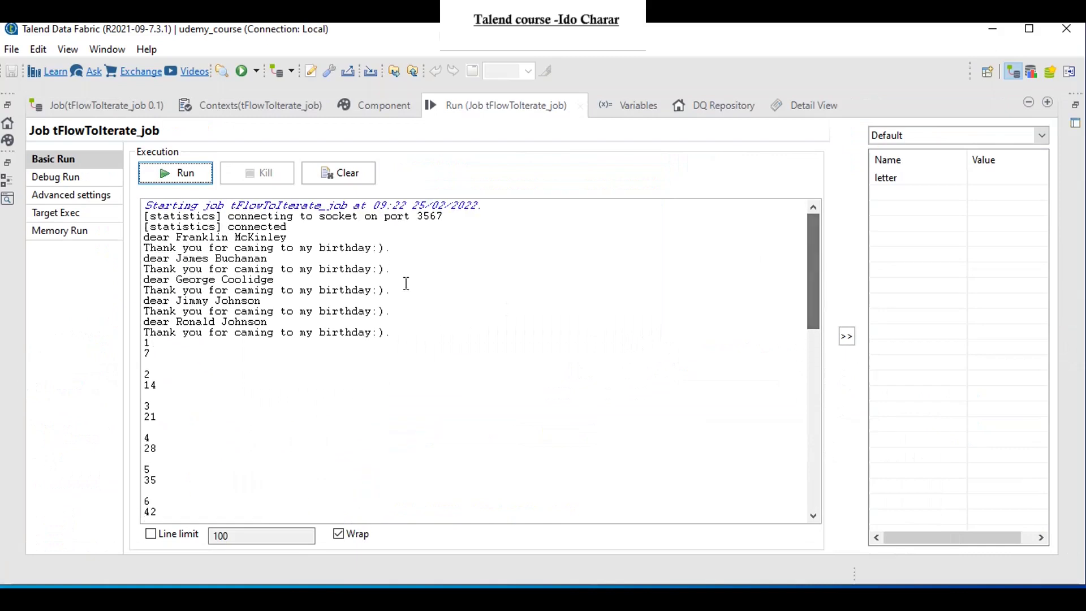
left_click_drag(144, 237, 385, 251)
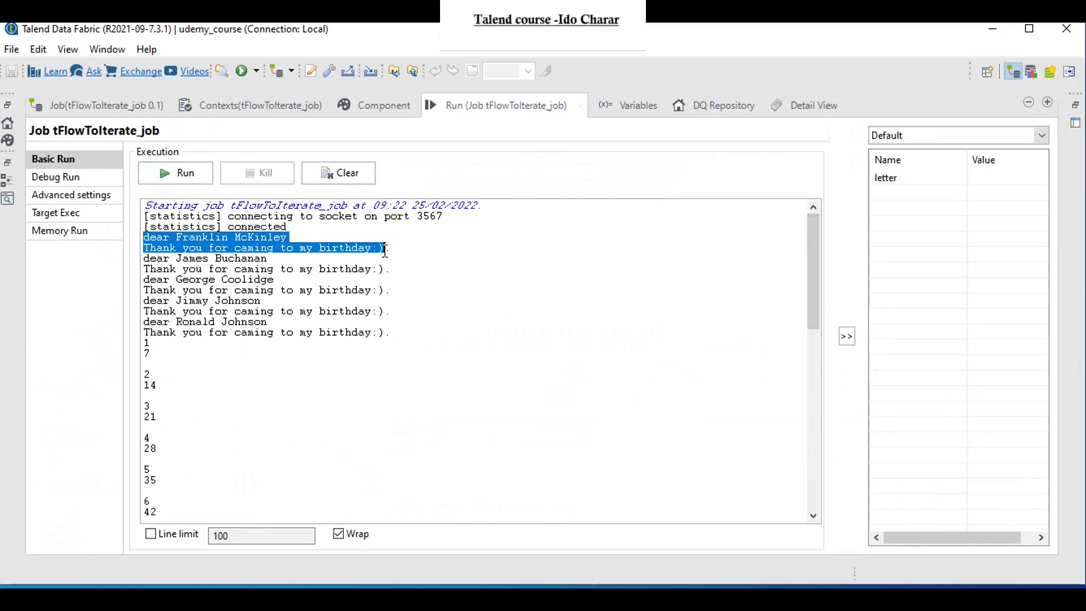
left_click(196, 237)
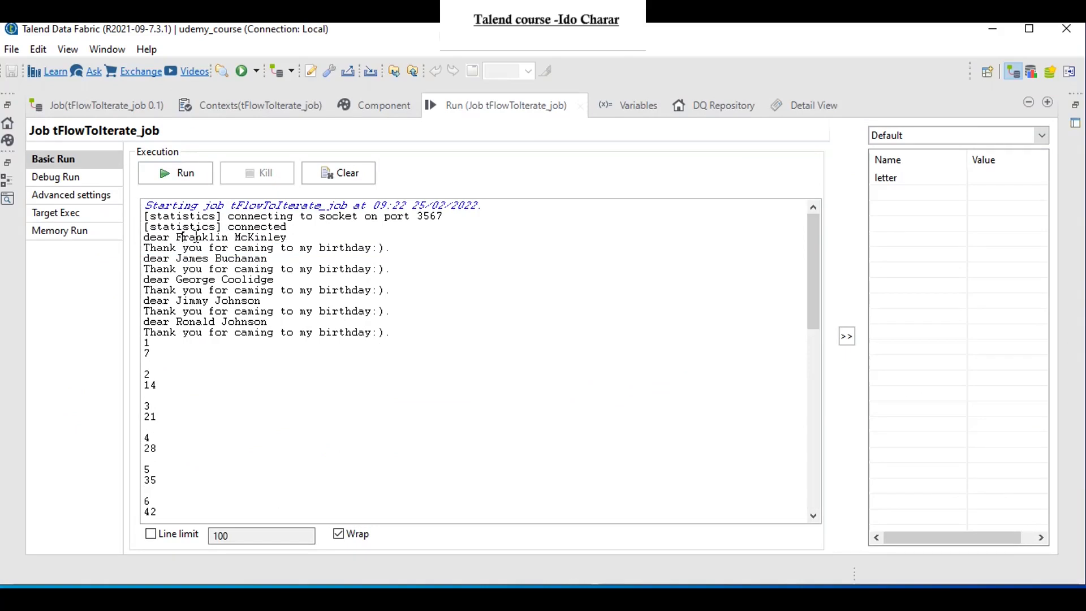
left_click_drag(145, 343, 142, 386)
double_click(147, 354)
left_click_drag(812, 306, 820, 496)
left_click_drag(144, 451, 255, 474)
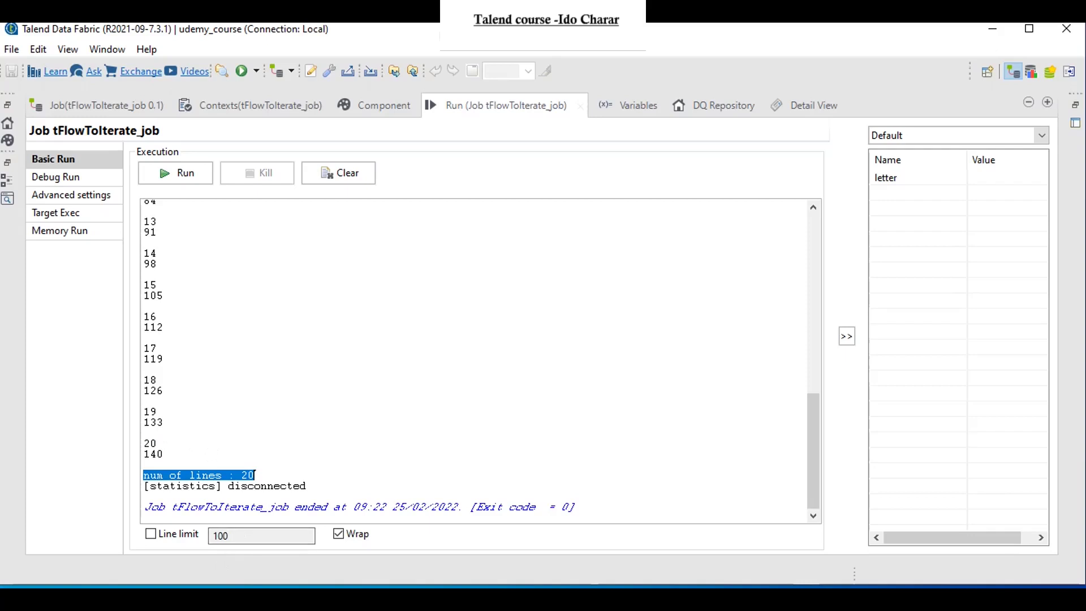
Step: Switch to File Explorer, open the first generated text file in the course folder to check its greeting, and return to Talend
key("alt+Tab")
left_click_drag(250, 117, 356, 128)
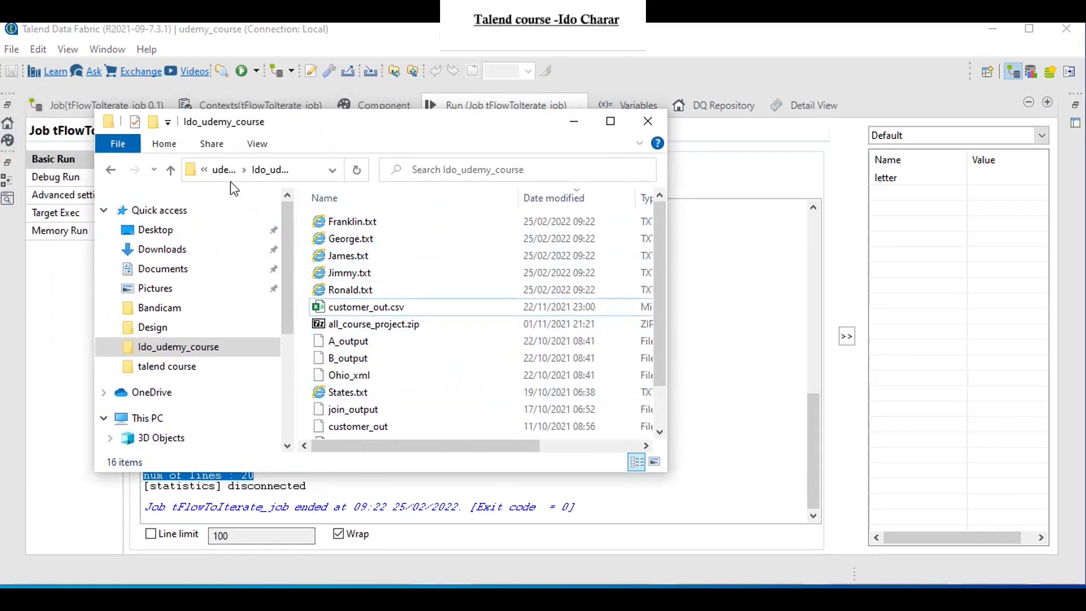
double_click(346, 223)
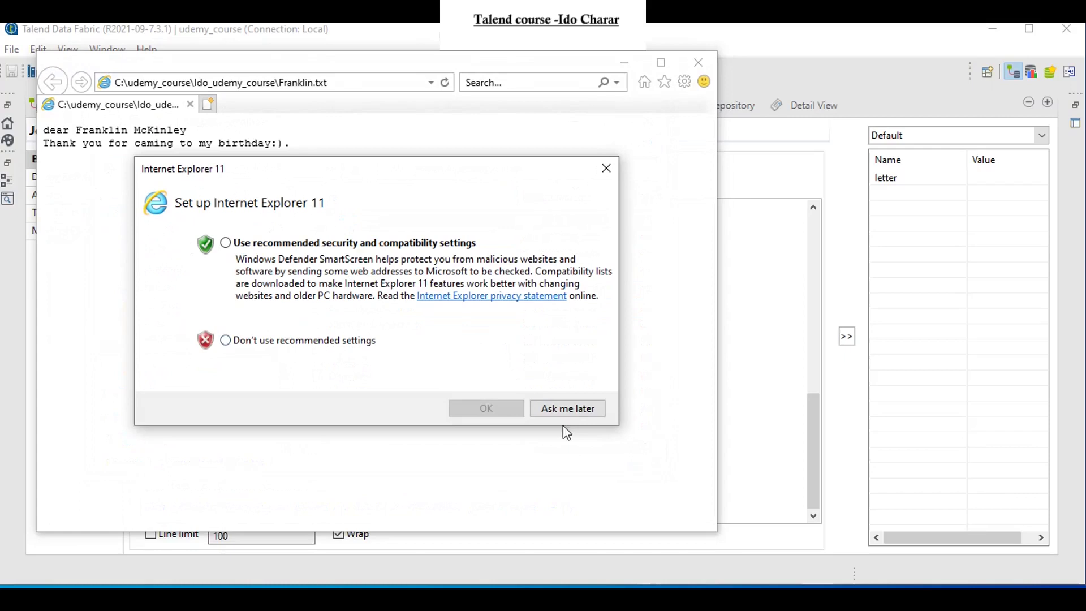
left_click(566, 407)
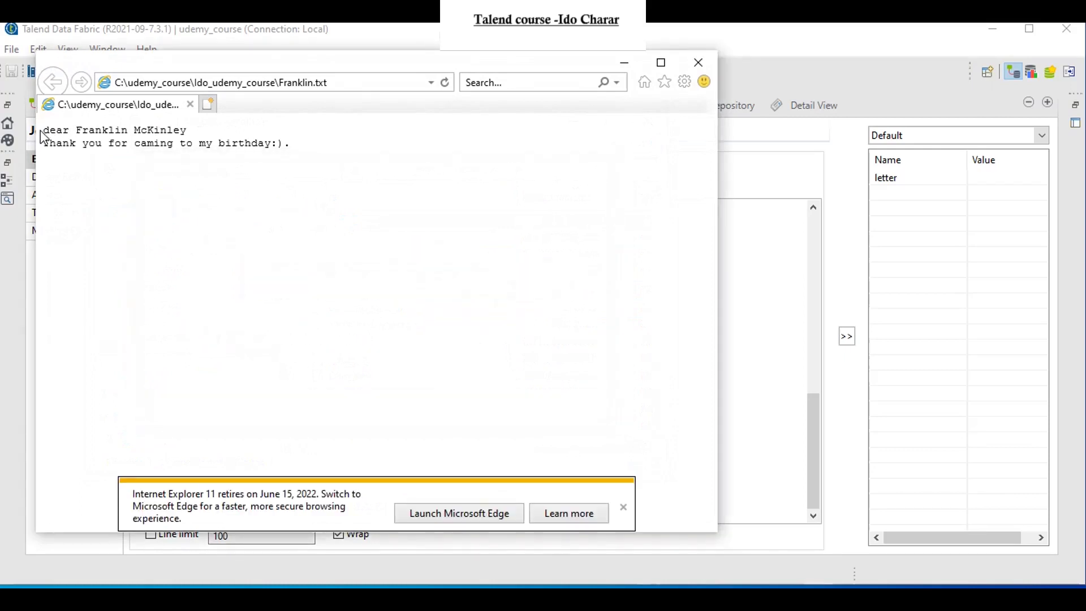
left_click(624, 63)
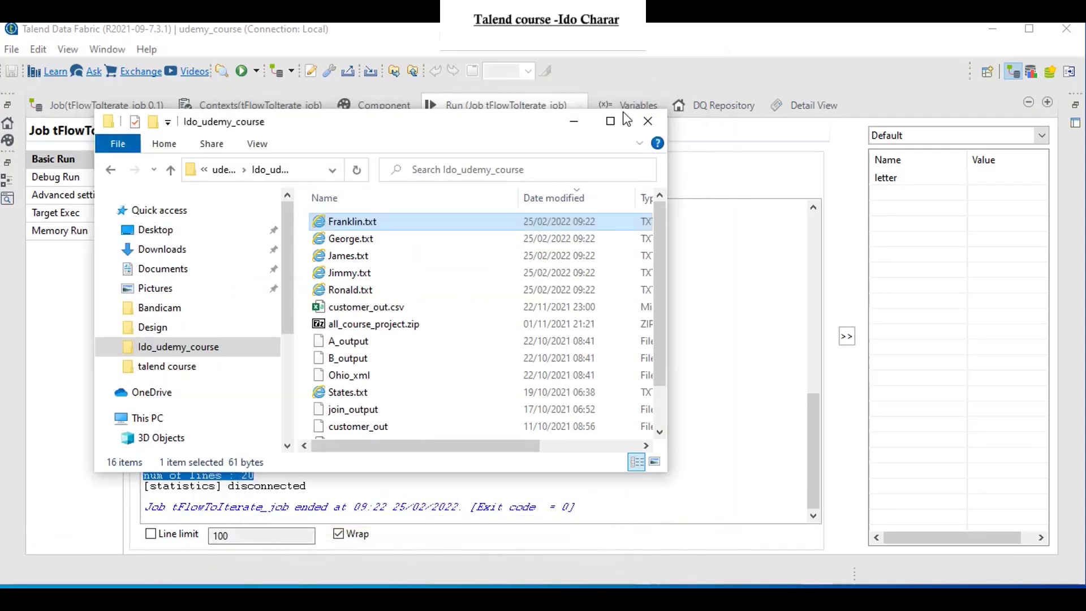
left_click(576, 123)
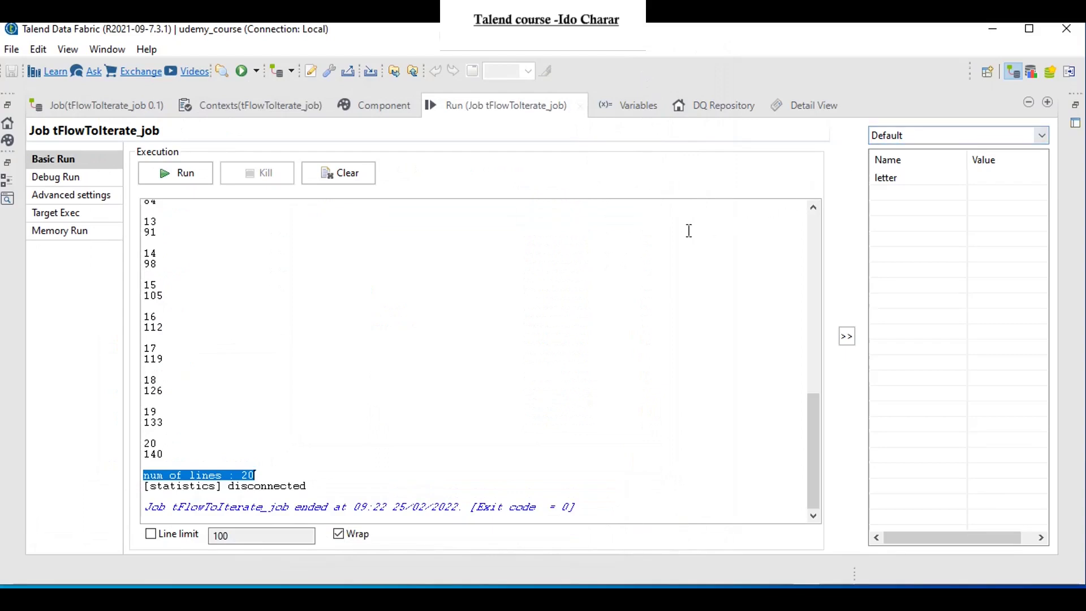